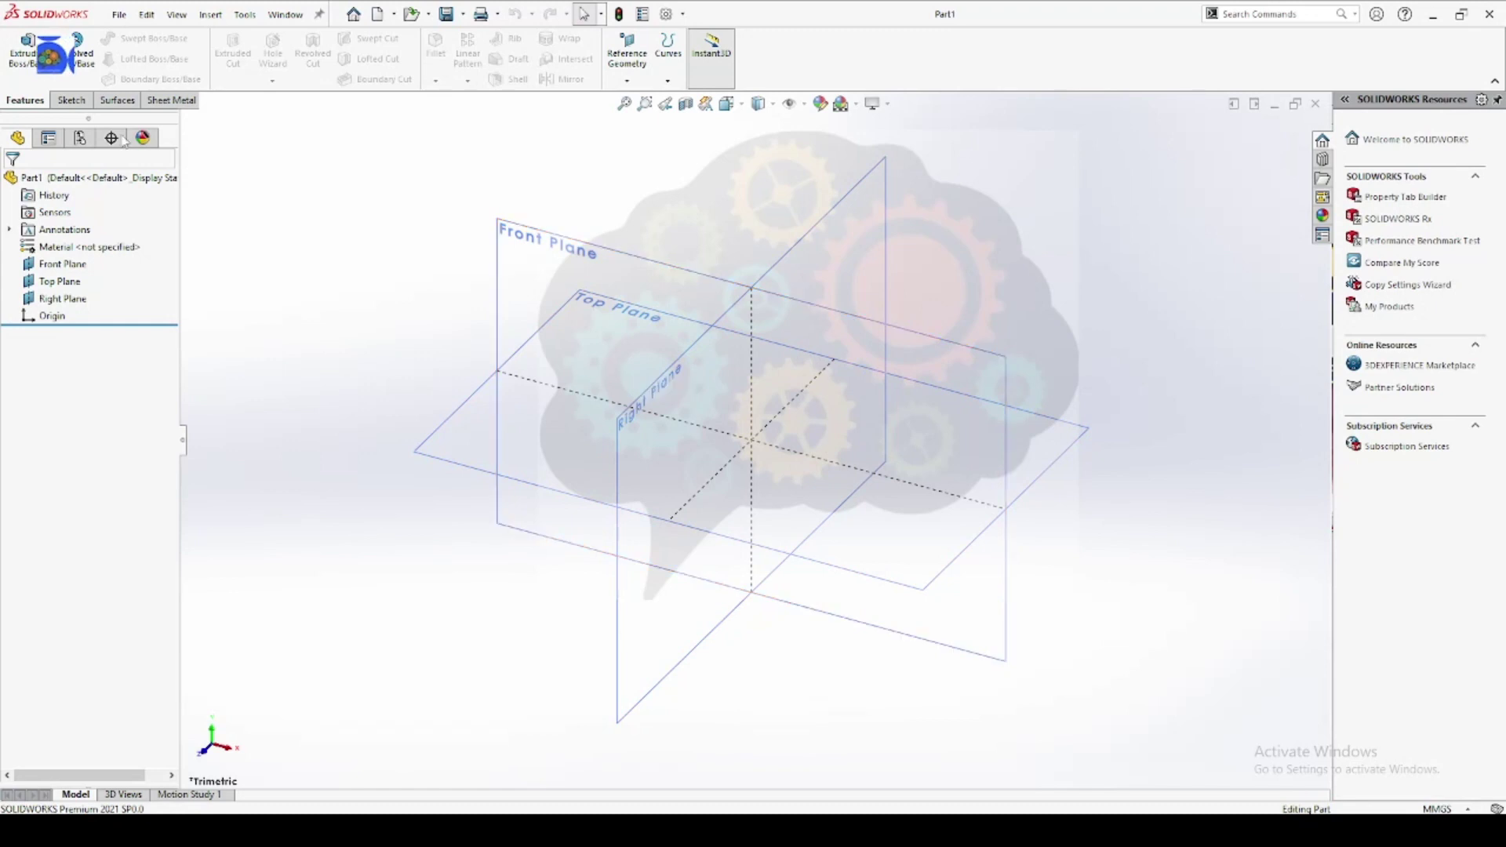
# Step: Sketch a corner rectangle around the origin on the Top Plane
pyautogui.click(23, 40)
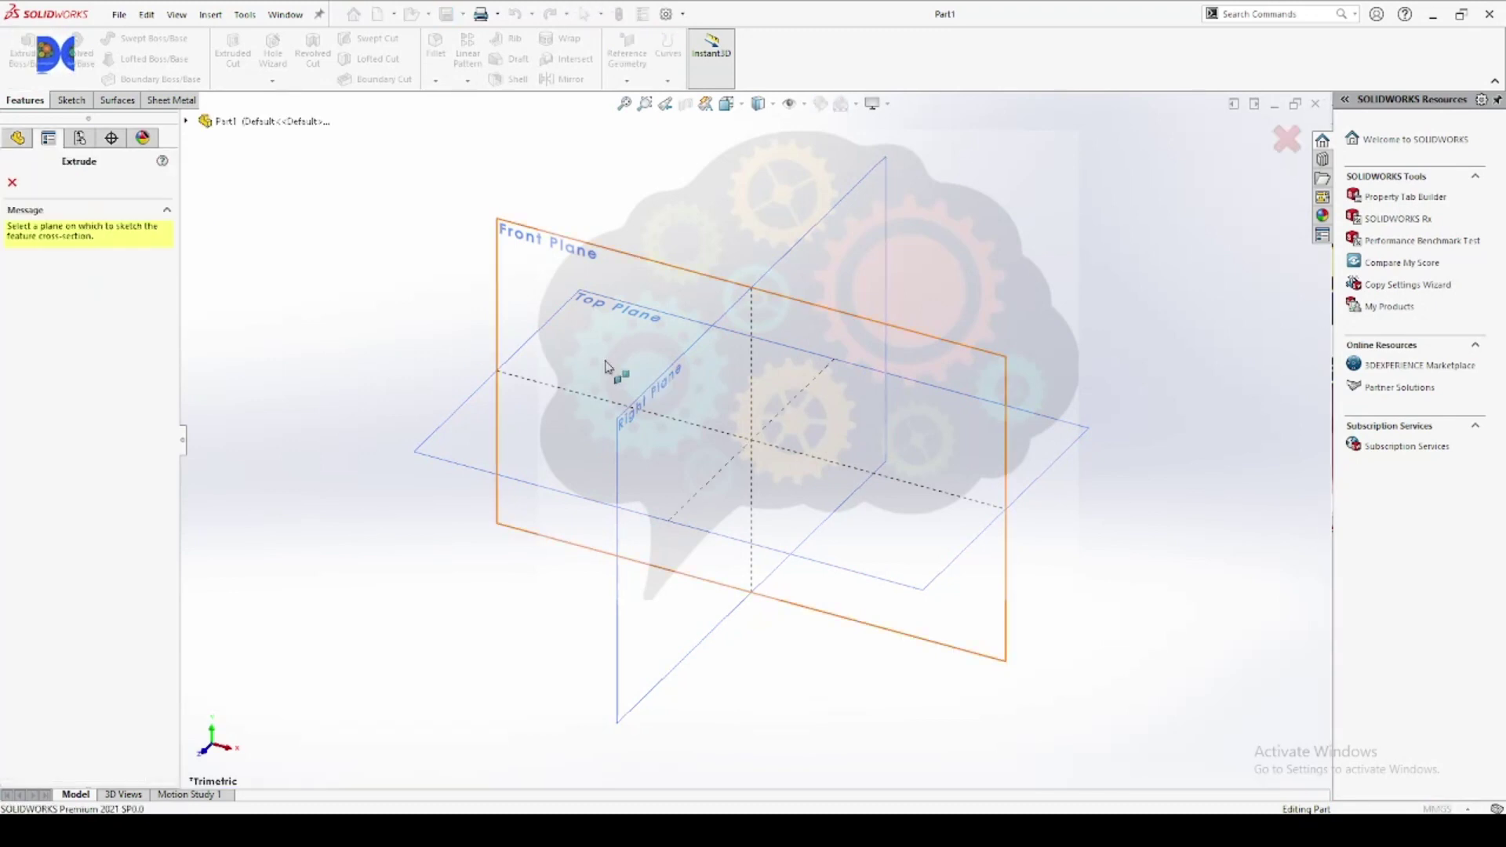
pyautogui.click(497, 427)
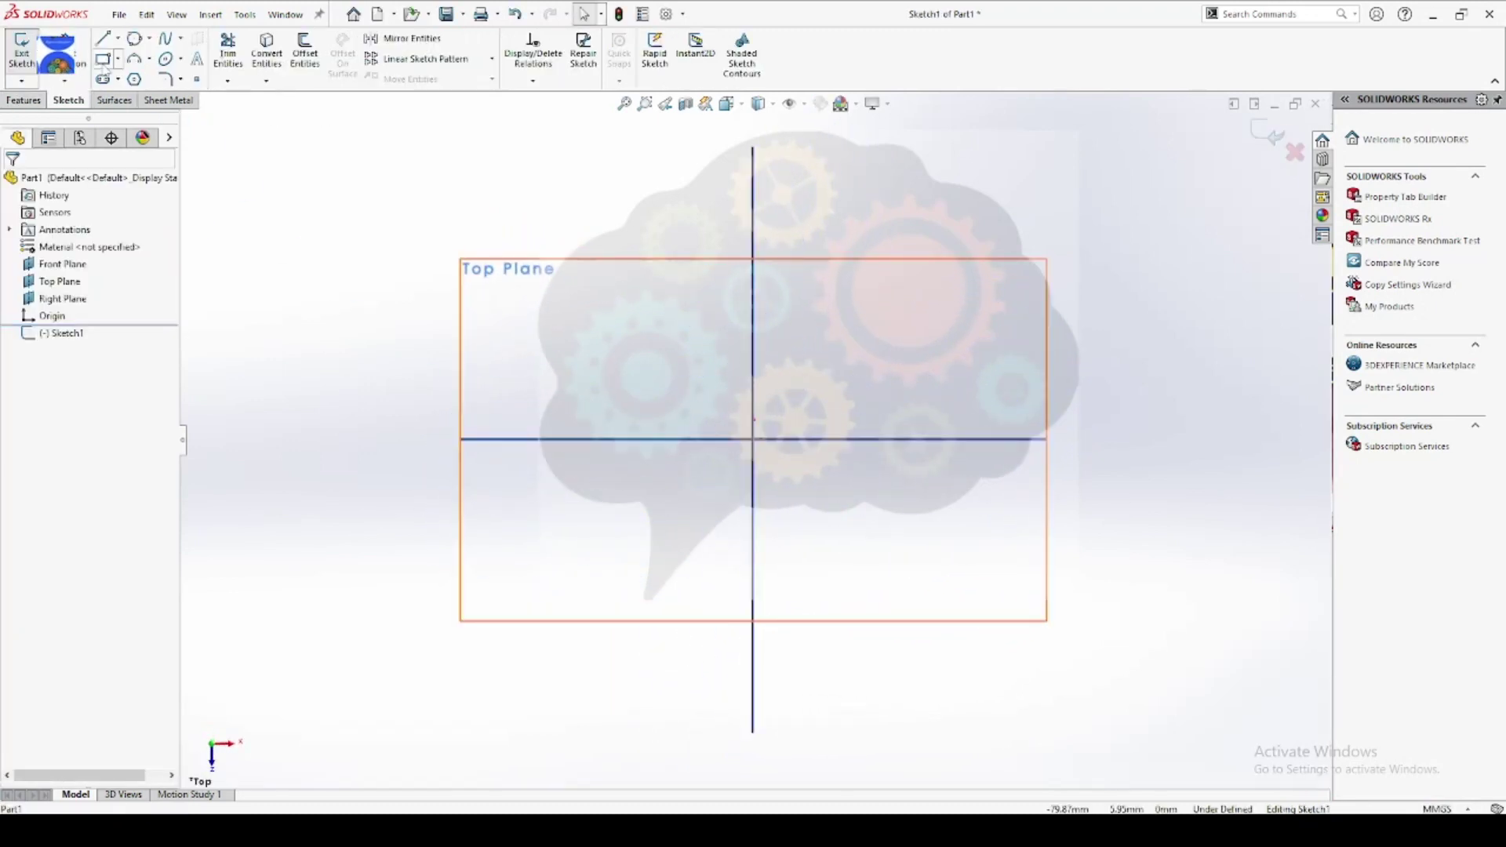
pyautogui.click(103, 59)
pyautogui.click(603, 356)
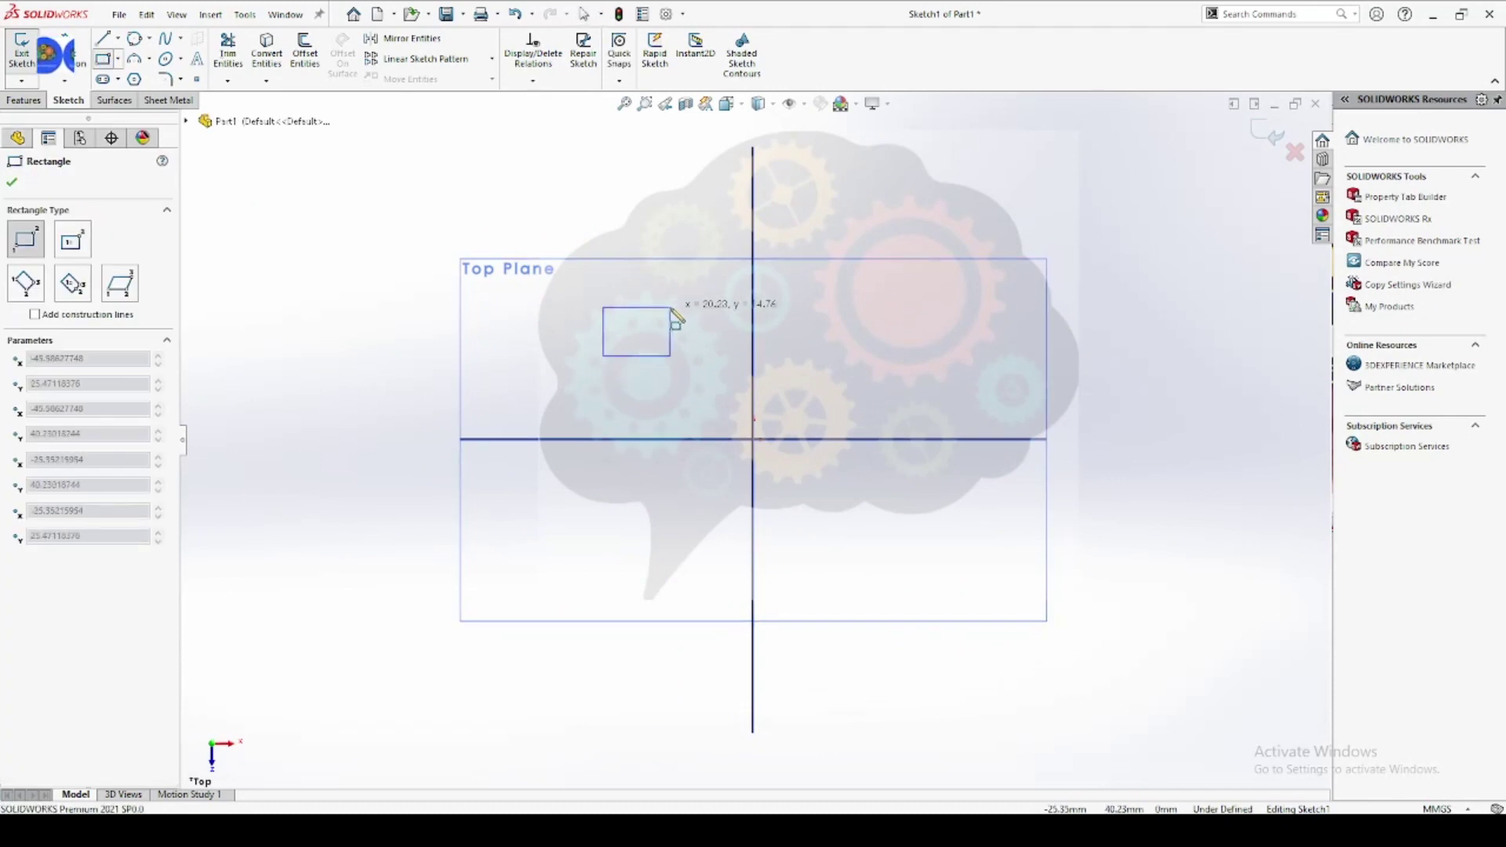
pyautogui.click(902, 538)
pyautogui.press('Escape')
# Step: Exit the sketch and extrude the rectangle 10 mm into Boss-Extrude1
pyautogui.click(59, 330)
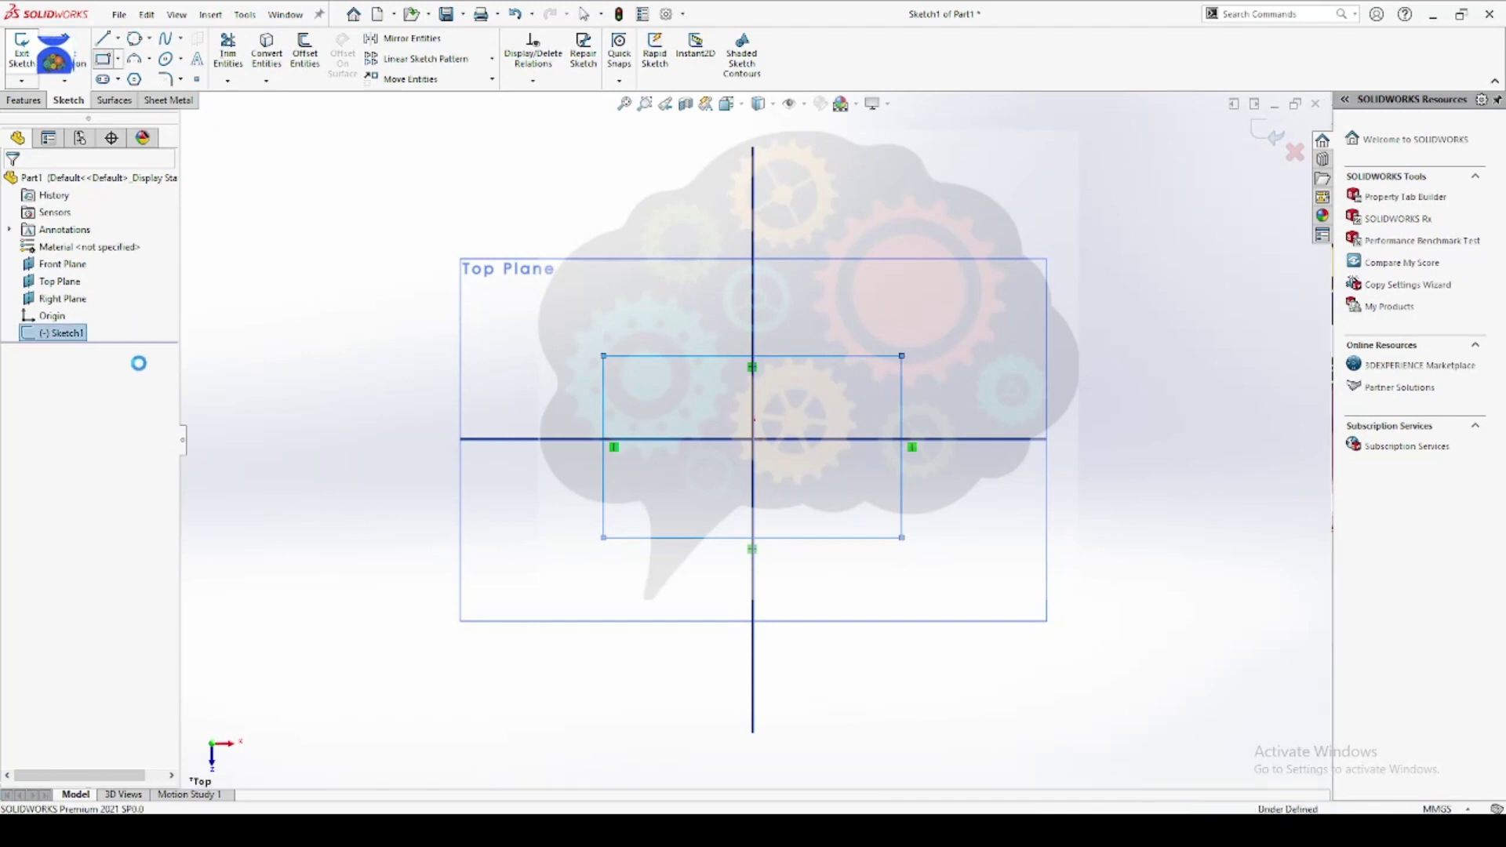
pyautogui.click(163, 329)
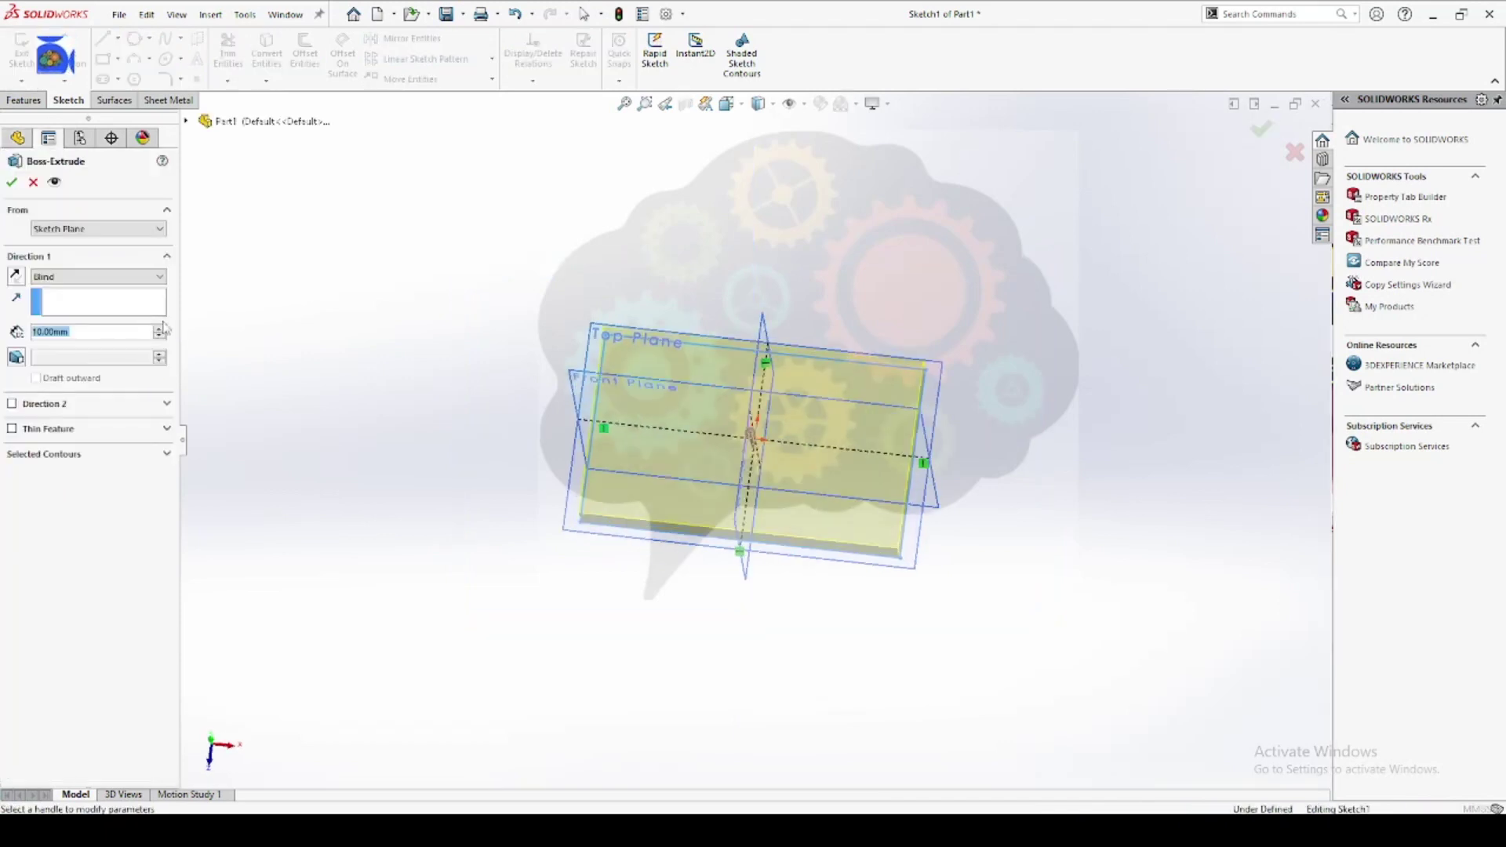
pyautogui.click(11, 182)
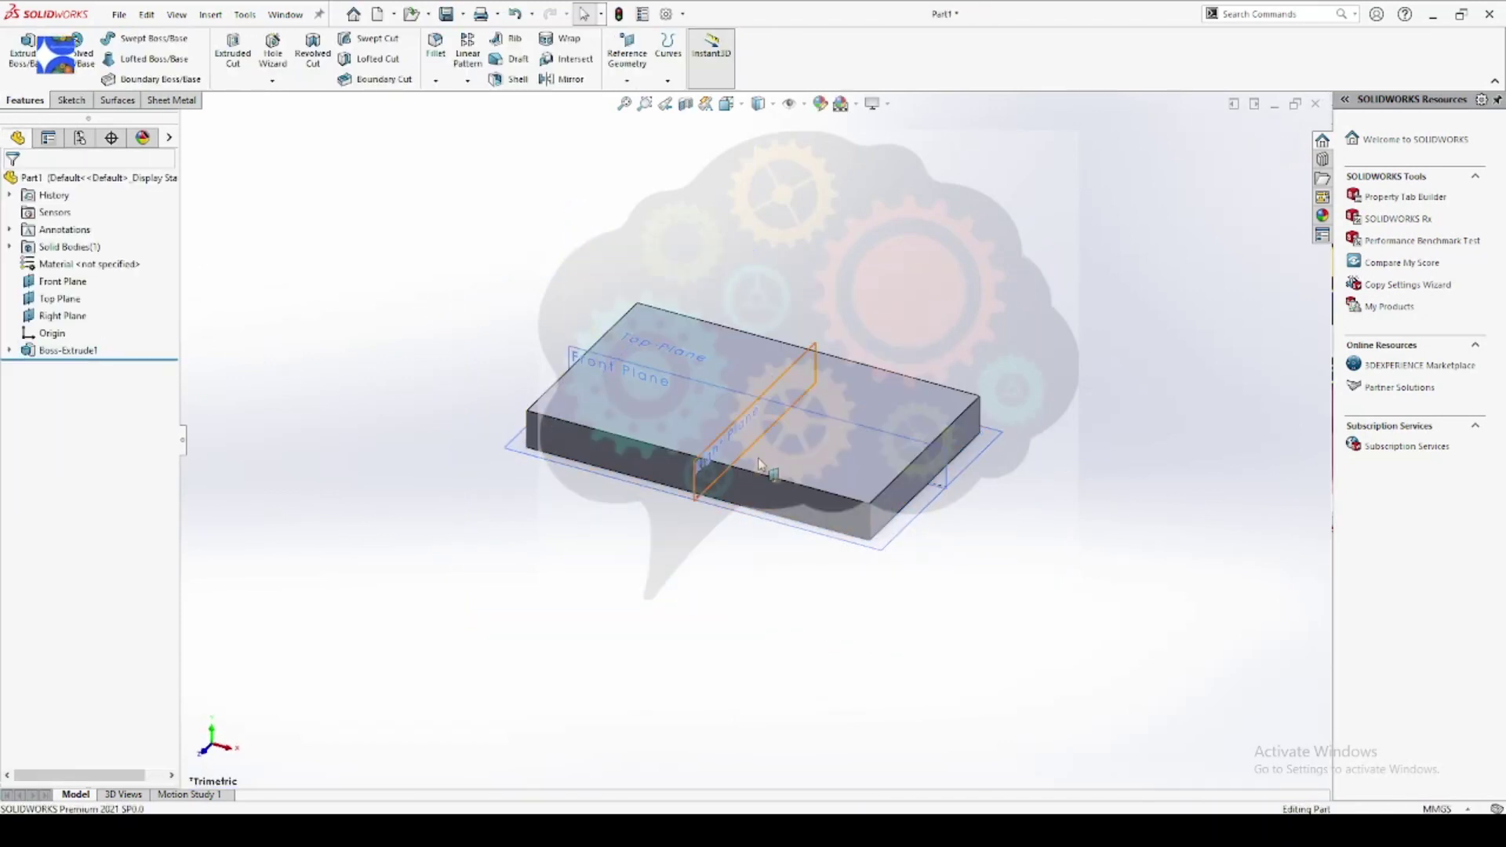
# Step: Open the part's shortcut menu and zoom the view in and out
pyautogui.rightClick(761, 435)
pyautogui.scroll(2, 784, 416)
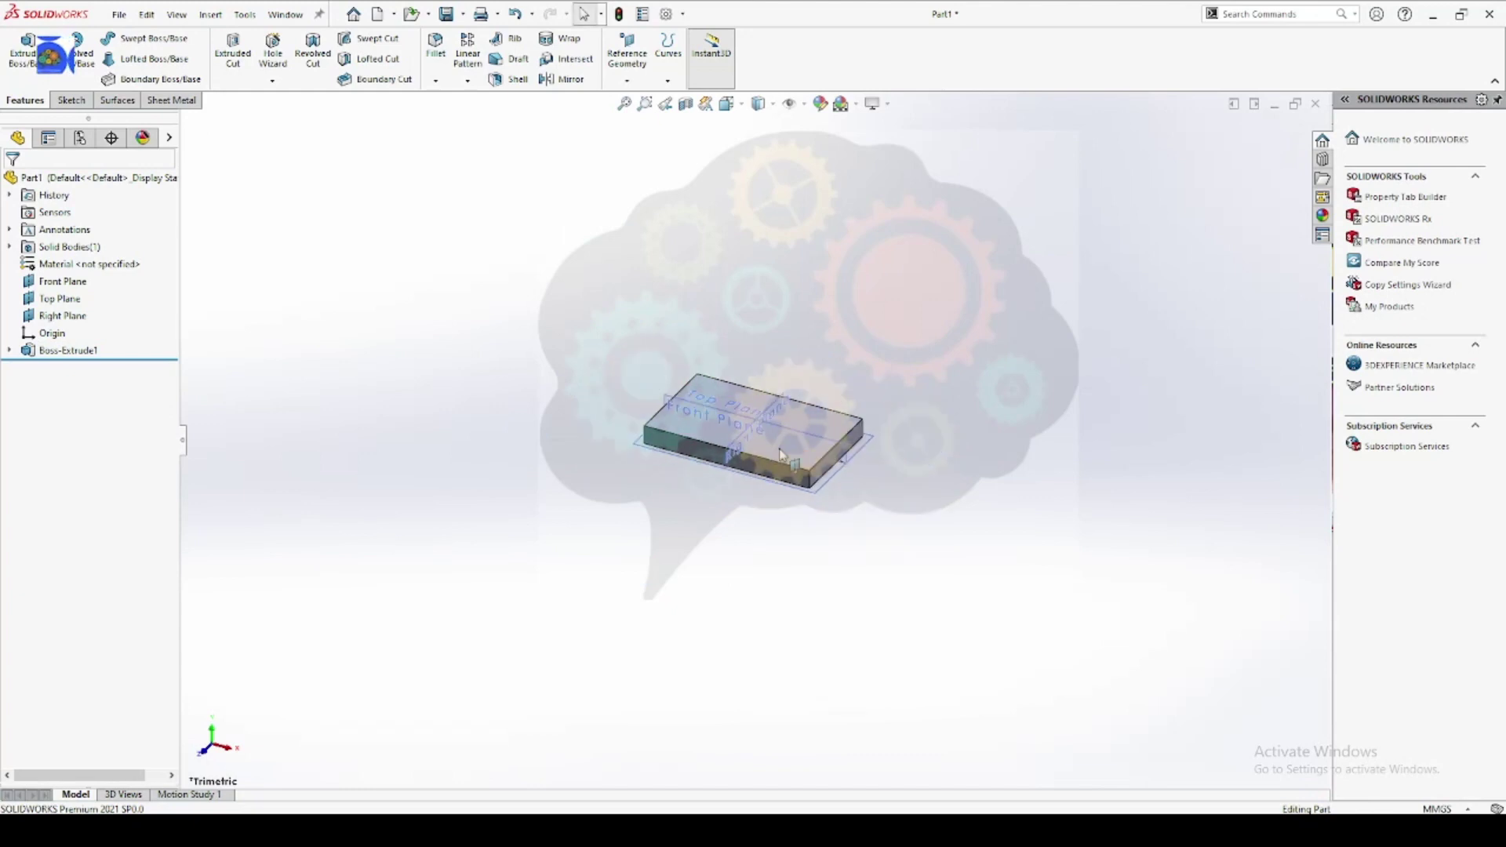
pyautogui.scroll(-1, 776, 439)
pyautogui.scroll(-3, 768, 453)
pyautogui.scroll(-1, 769, 453)
pyautogui.scroll(-2, 529, 321)
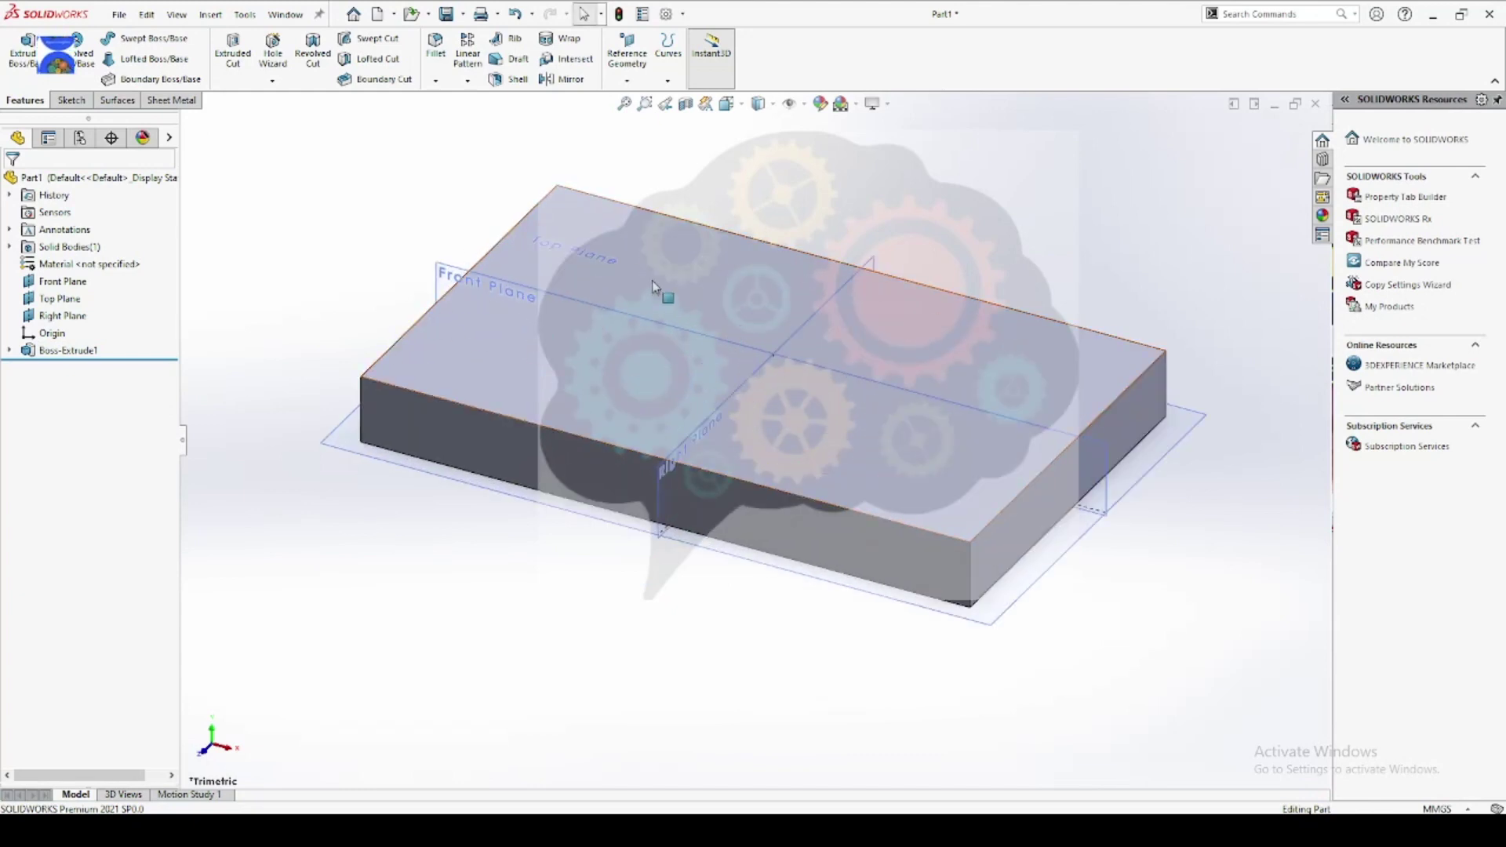
# Step: Point out the Top Plane, front face, Right Plane and right face, then unpin the Resources pane
pyautogui.click(516, 506)
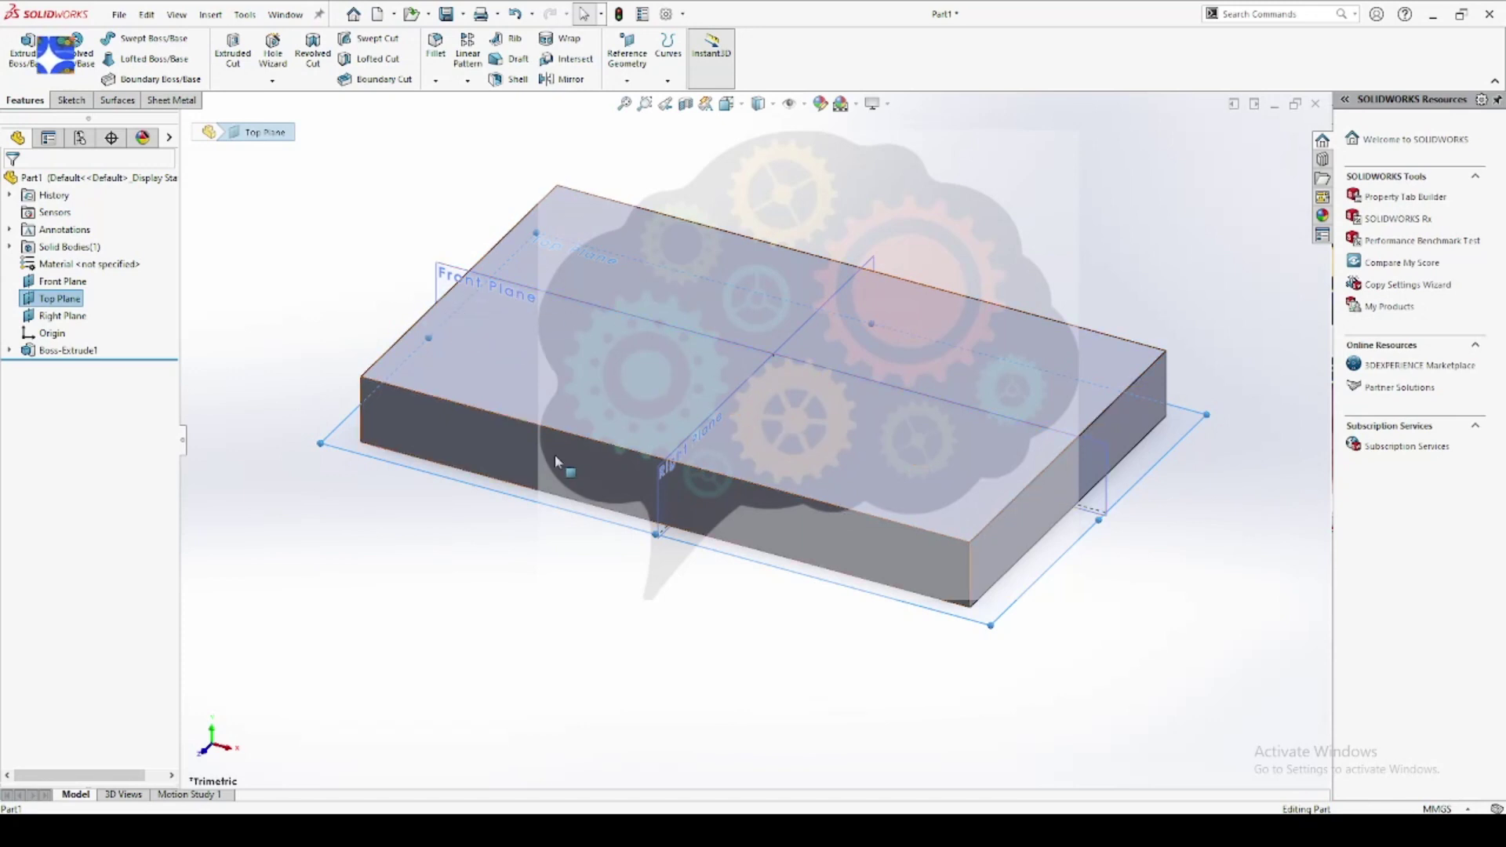
pyautogui.click(526, 455)
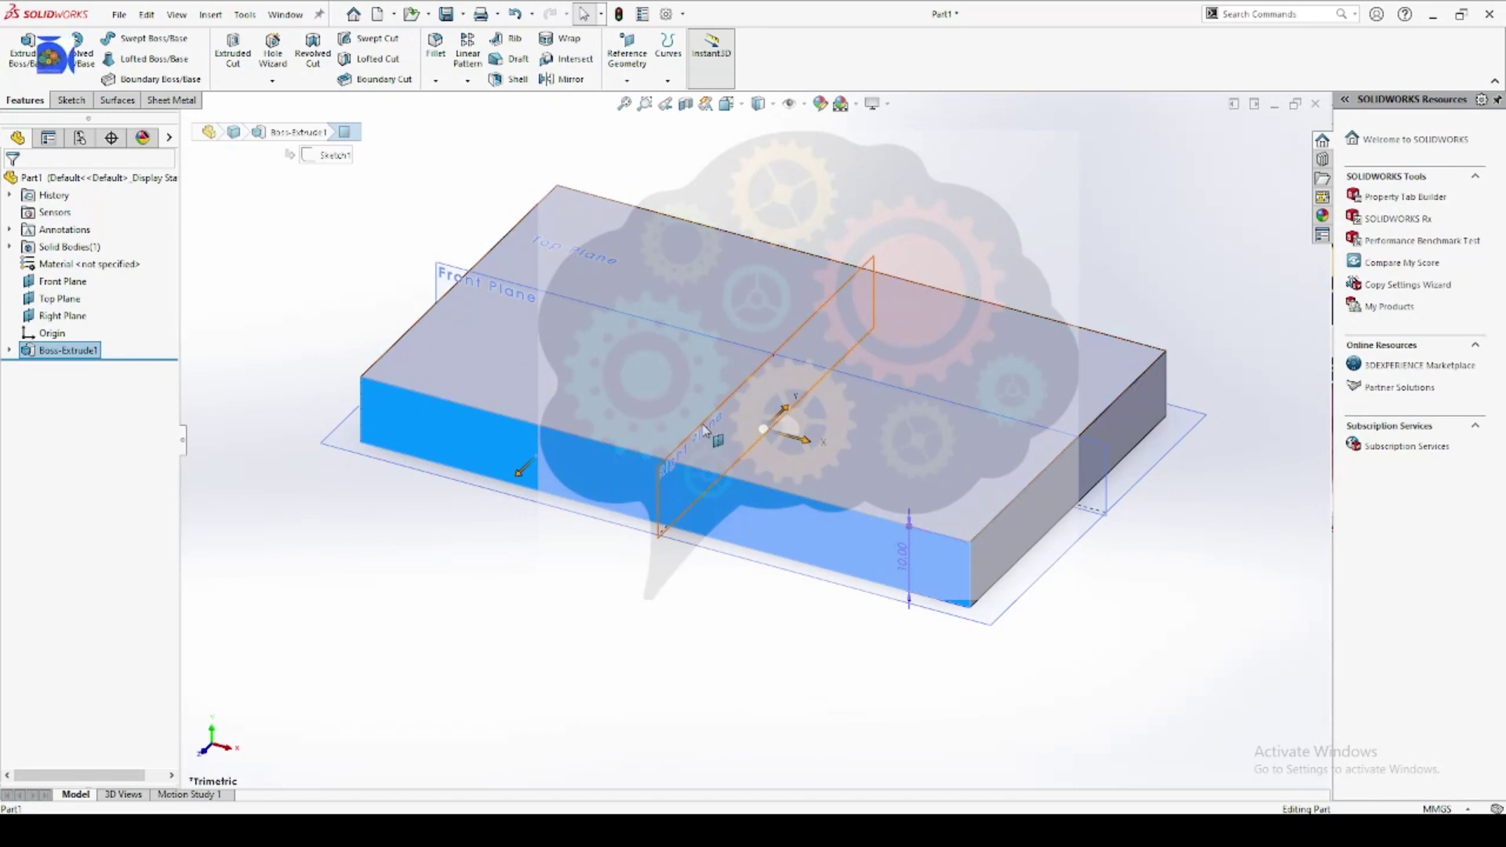
pyautogui.click(661, 494)
pyautogui.click(1022, 523)
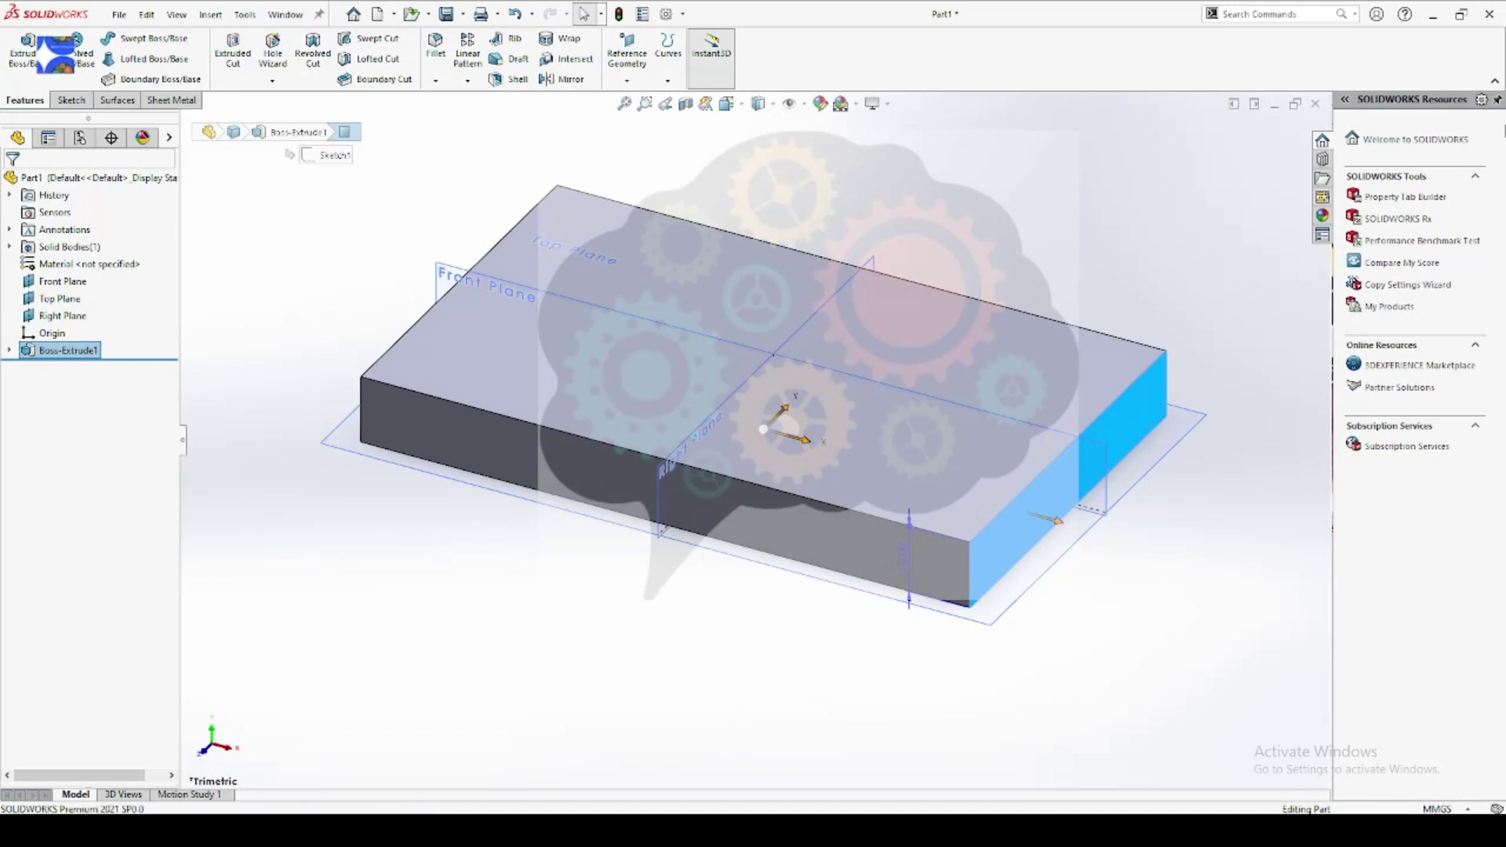
pyautogui.click(1497, 101)
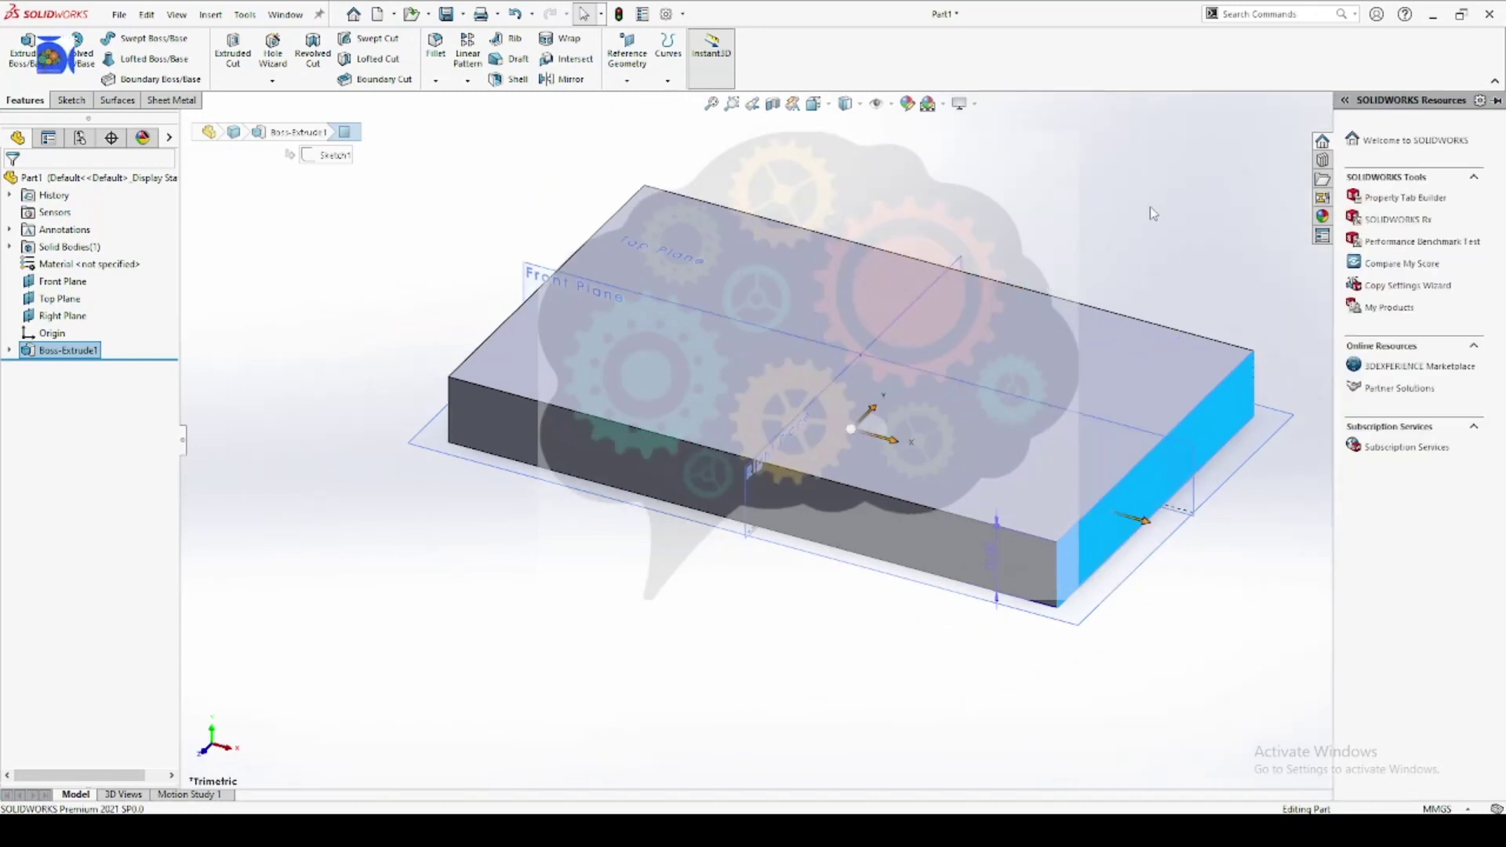
# Step: Collapse the task pane, toggle the Top Plane selection, and select the block's top face
pyautogui.click(998, 217)
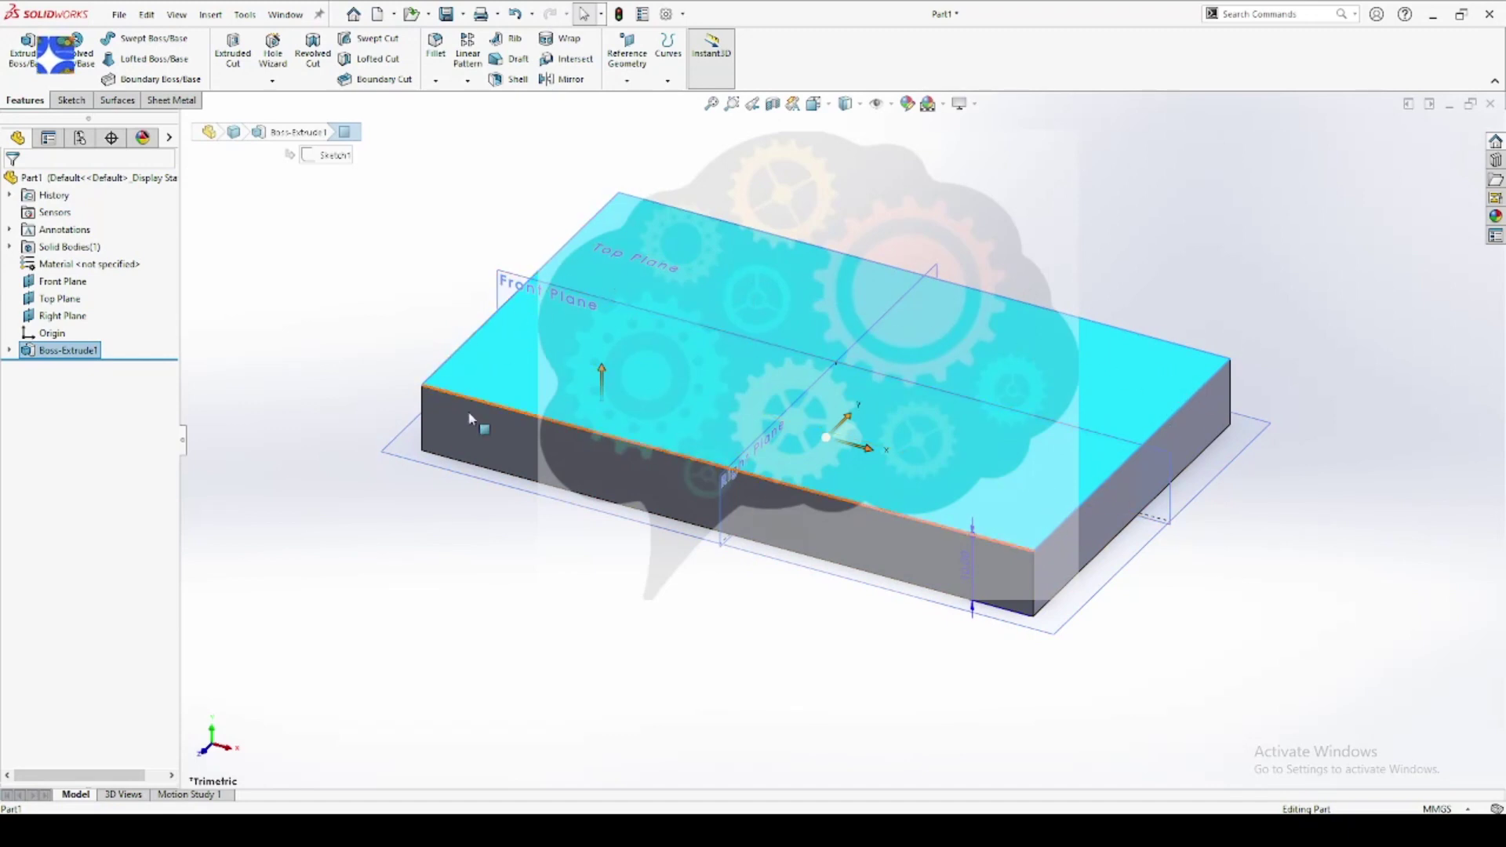
pyautogui.click(438, 475)
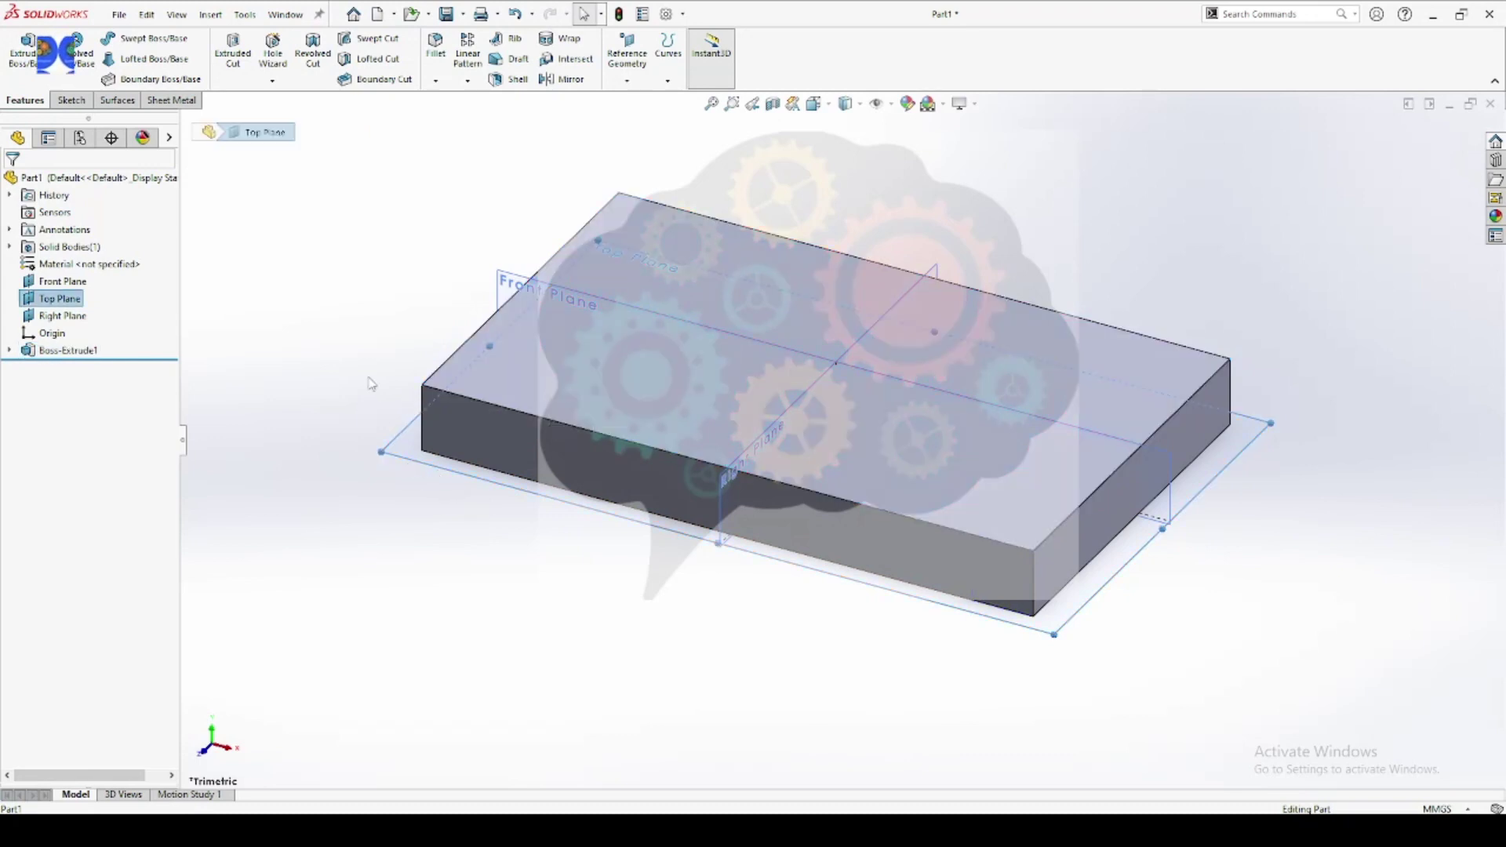
pyautogui.click(369, 379)
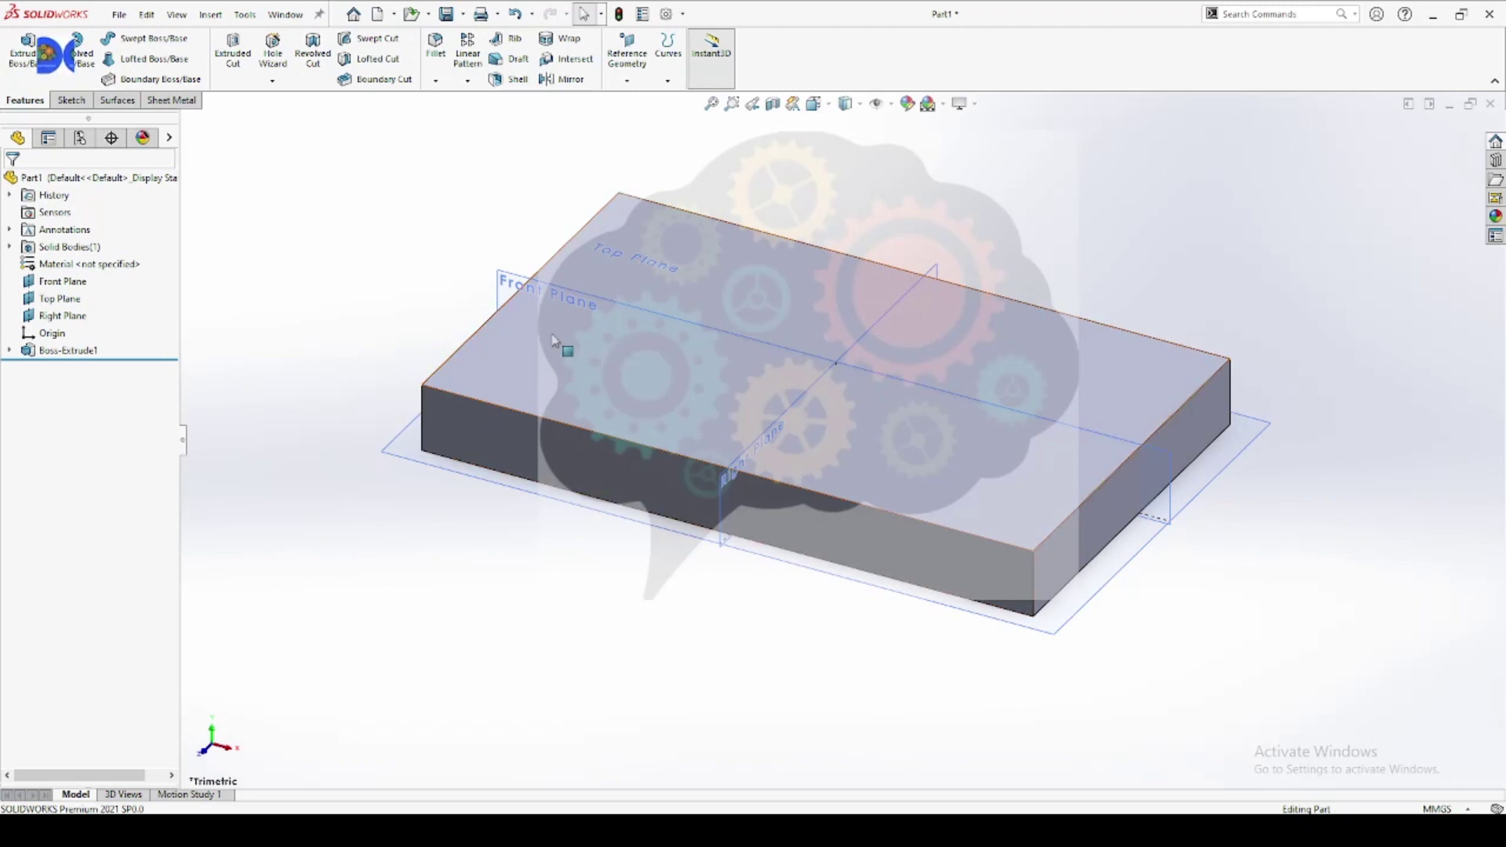
pyautogui.click(567, 396)
pyautogui.press('Up')
pyautogui.press('Up')
pyautogui.press('Up')
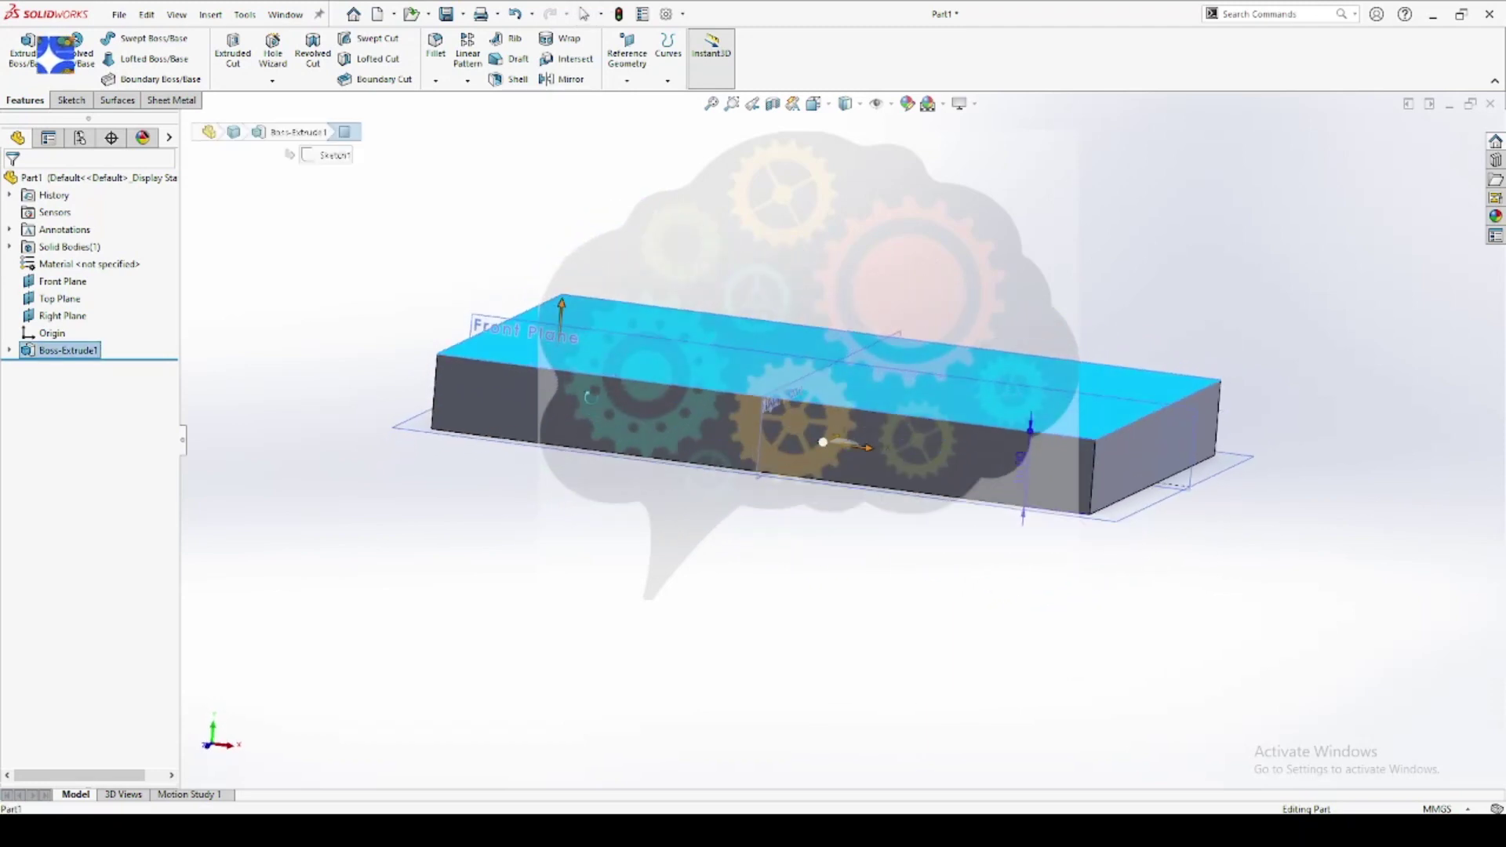
pyautogui.moveTo(583, 428); pyautogui.dragTo(564, 297, button='middle')
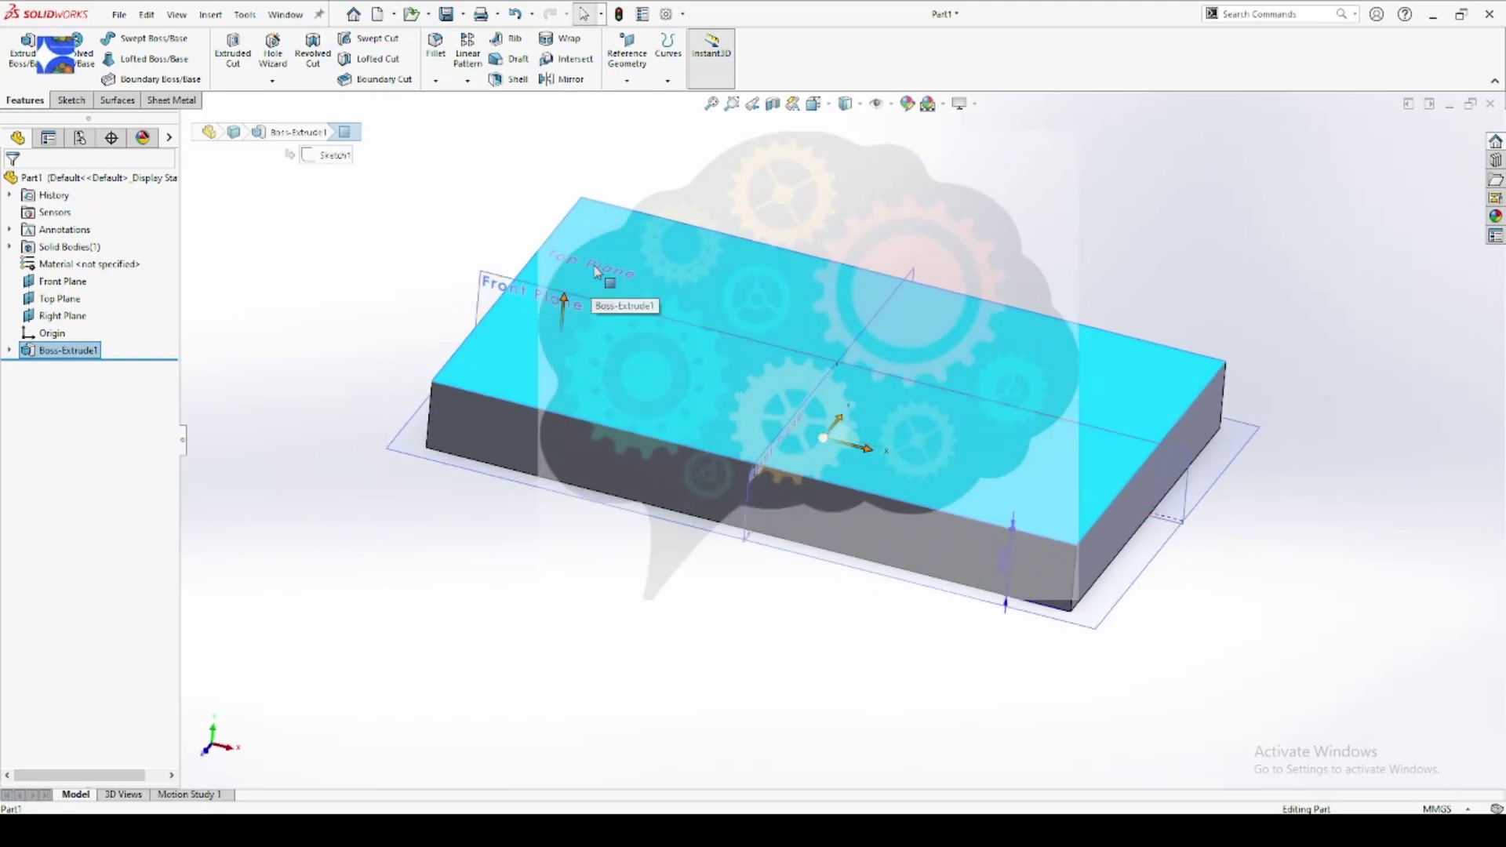
pyautogui.click(1120, 502)
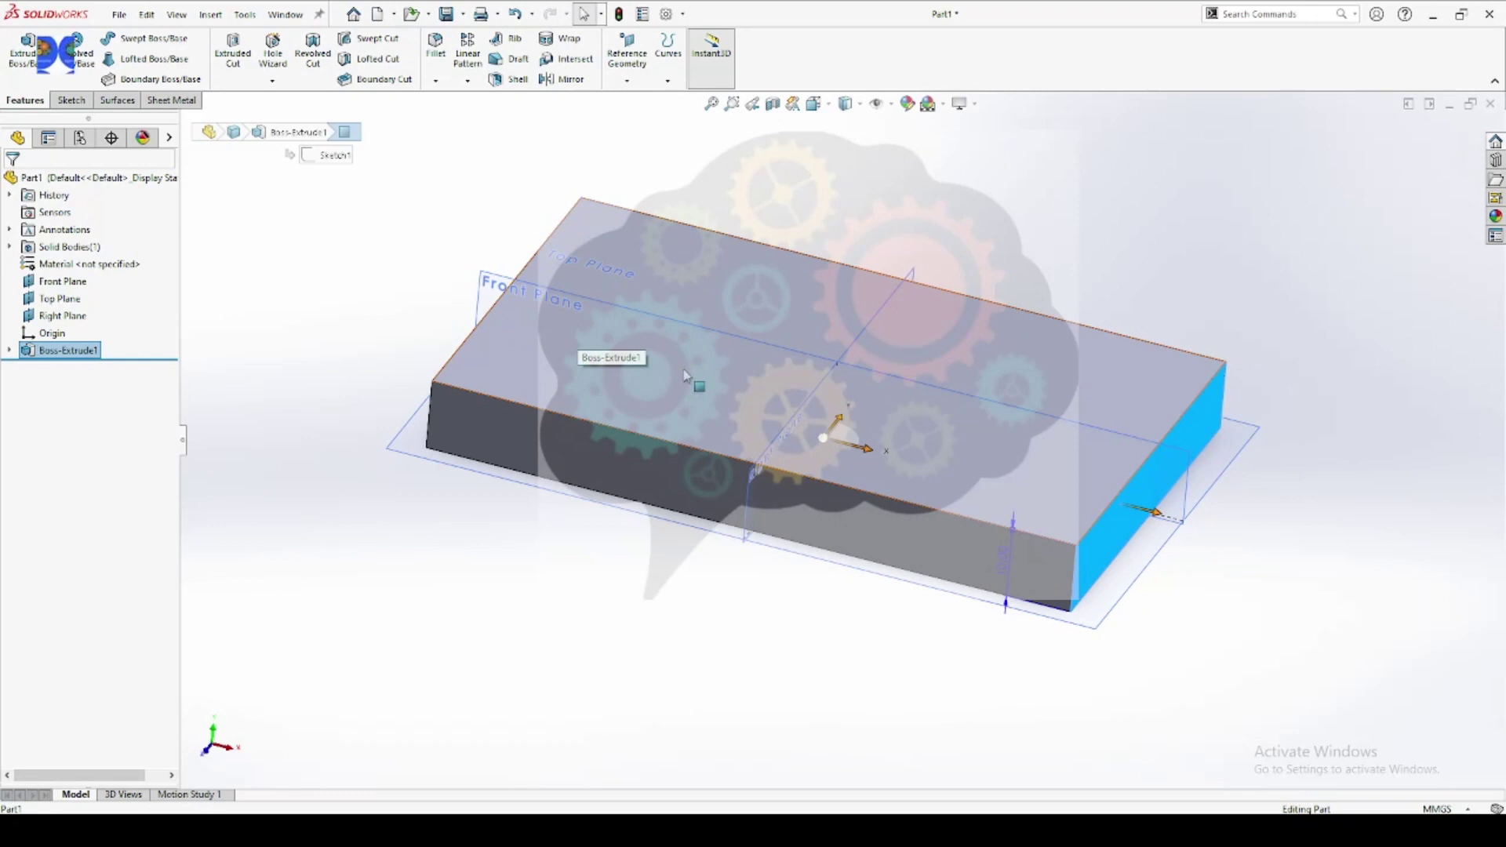
pyautogui.click(614, 394)
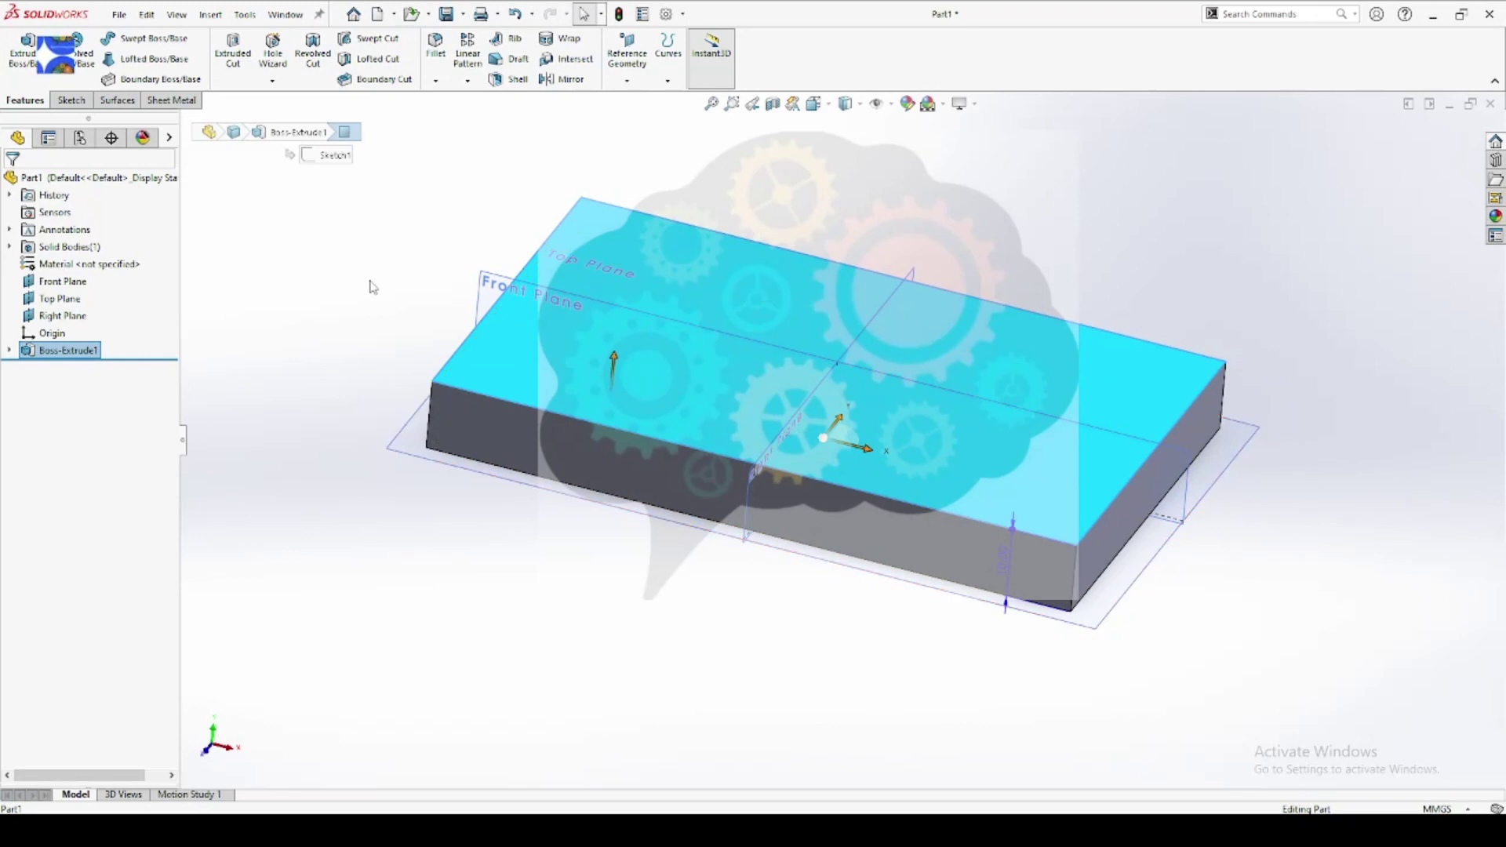
pyautogui.click(441, 238)
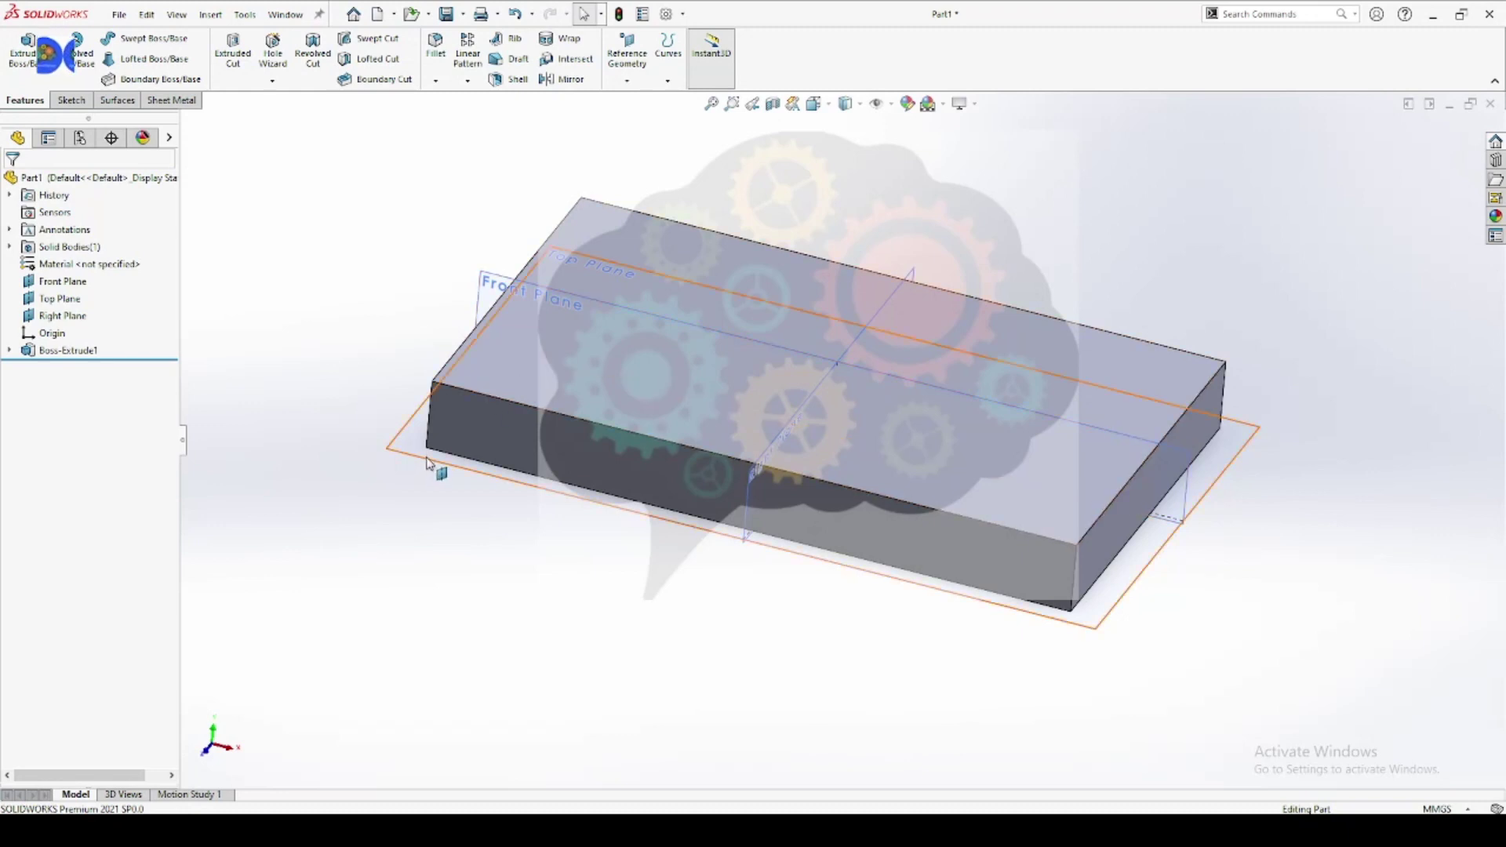
pyautogui.click(515, 369)
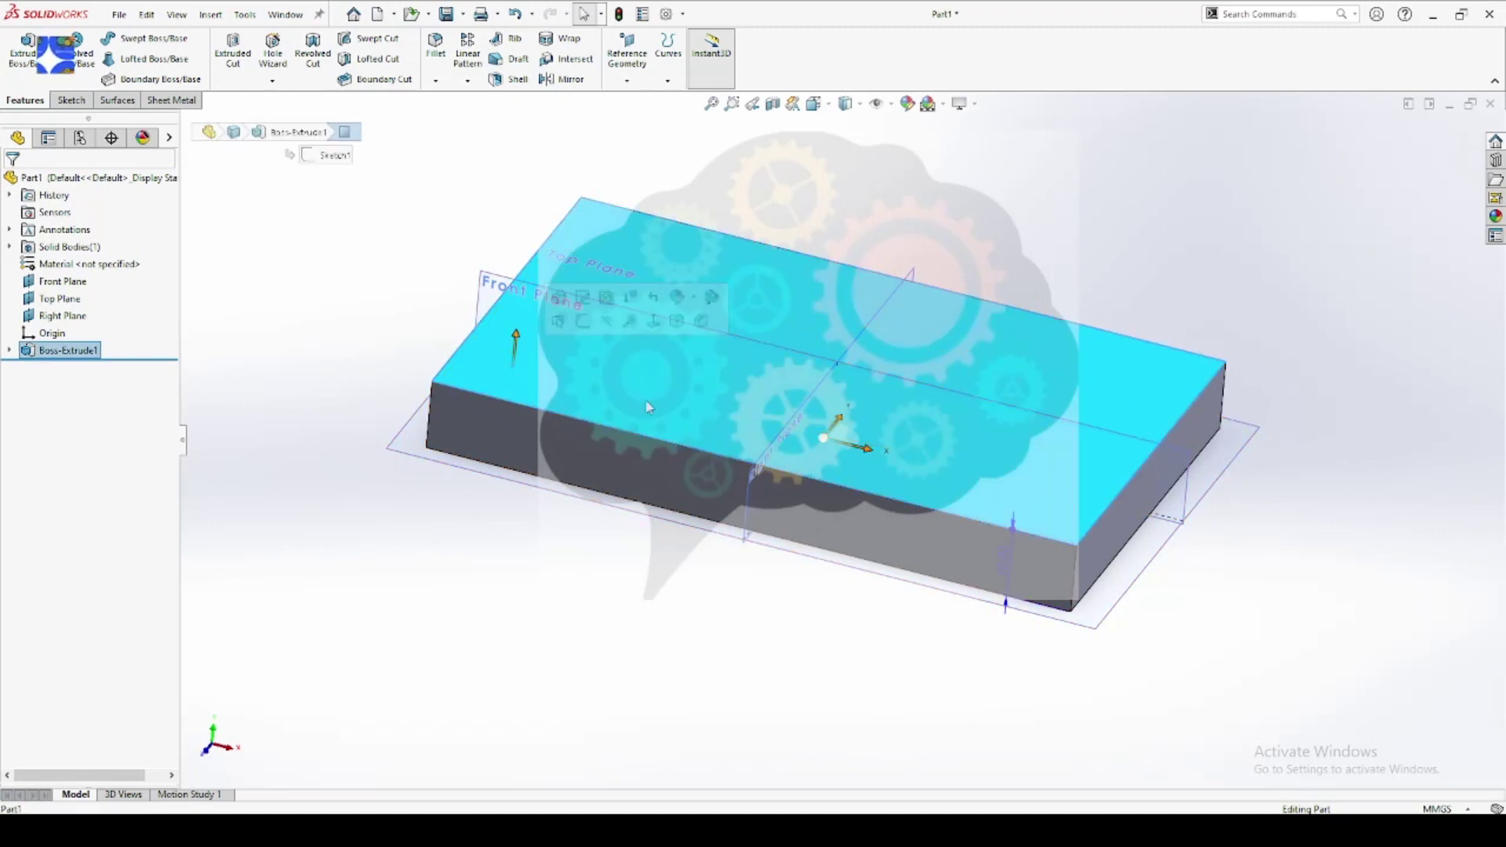
pyautogui.press('Escape')
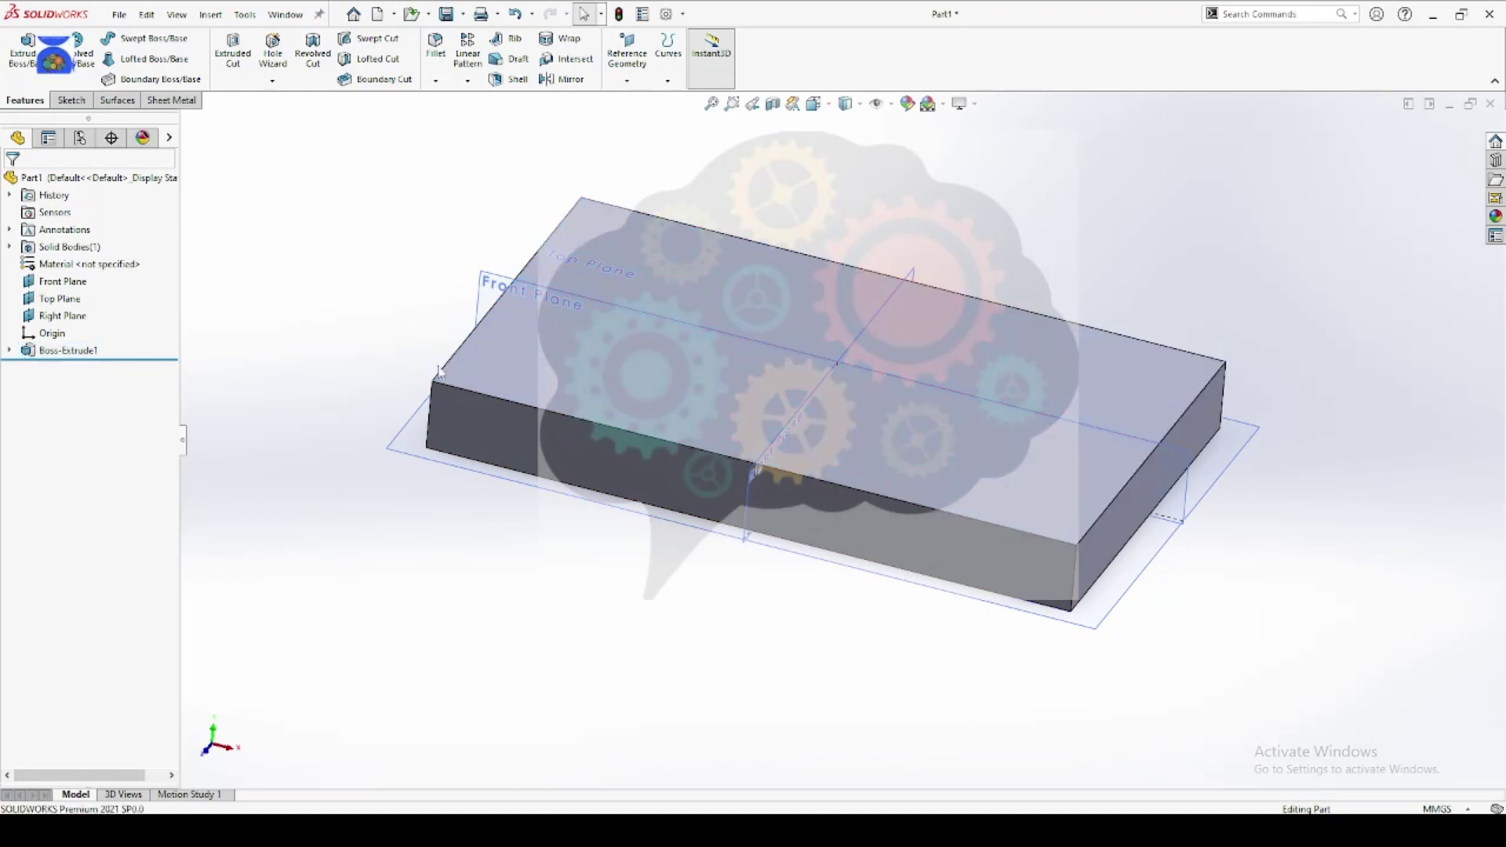
pyautogui.click(478, 313)
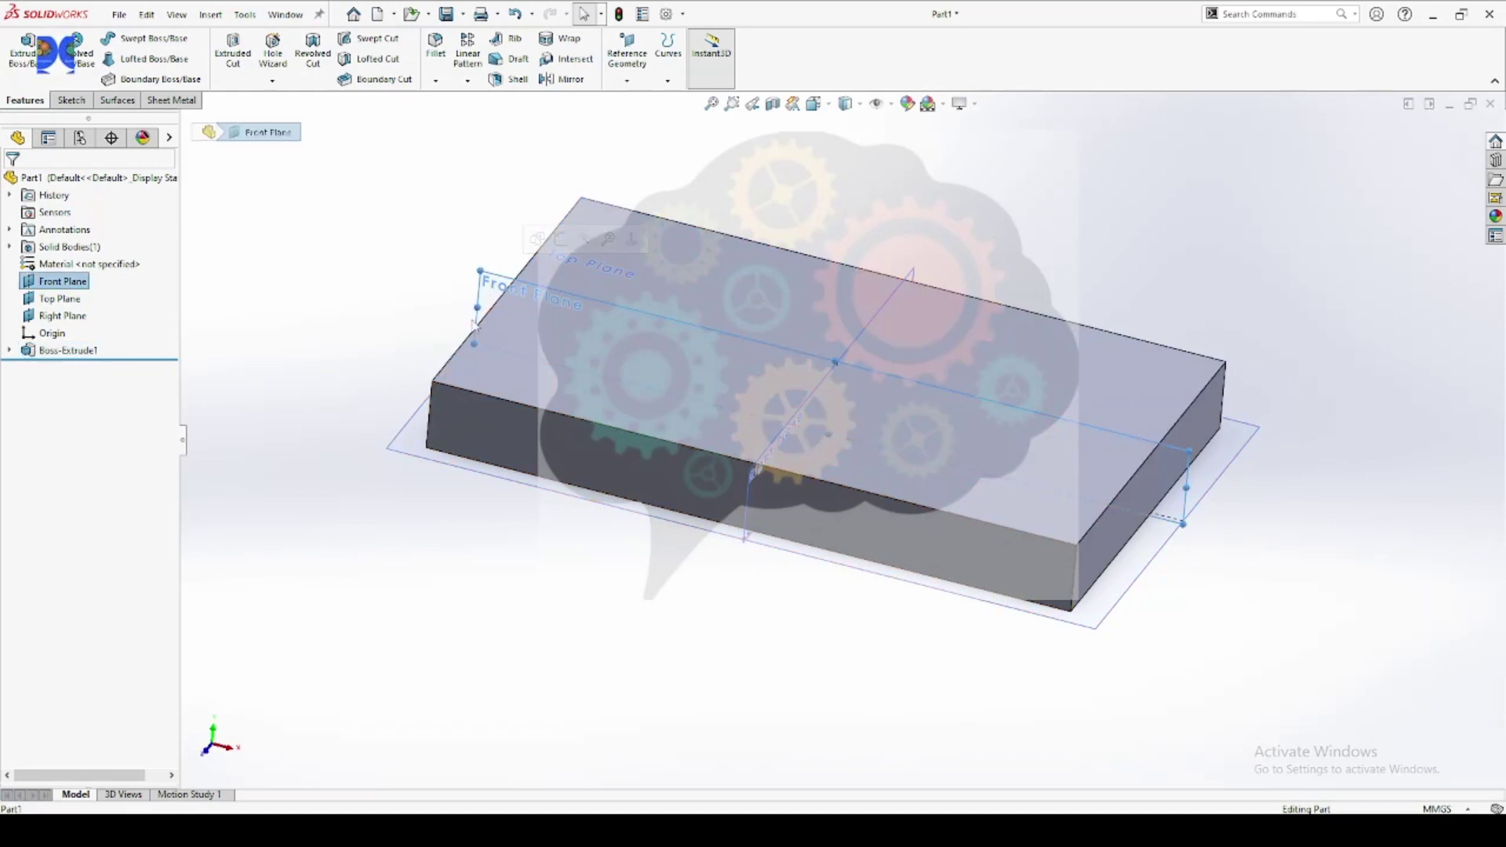
pyautogui.click(471, 408)
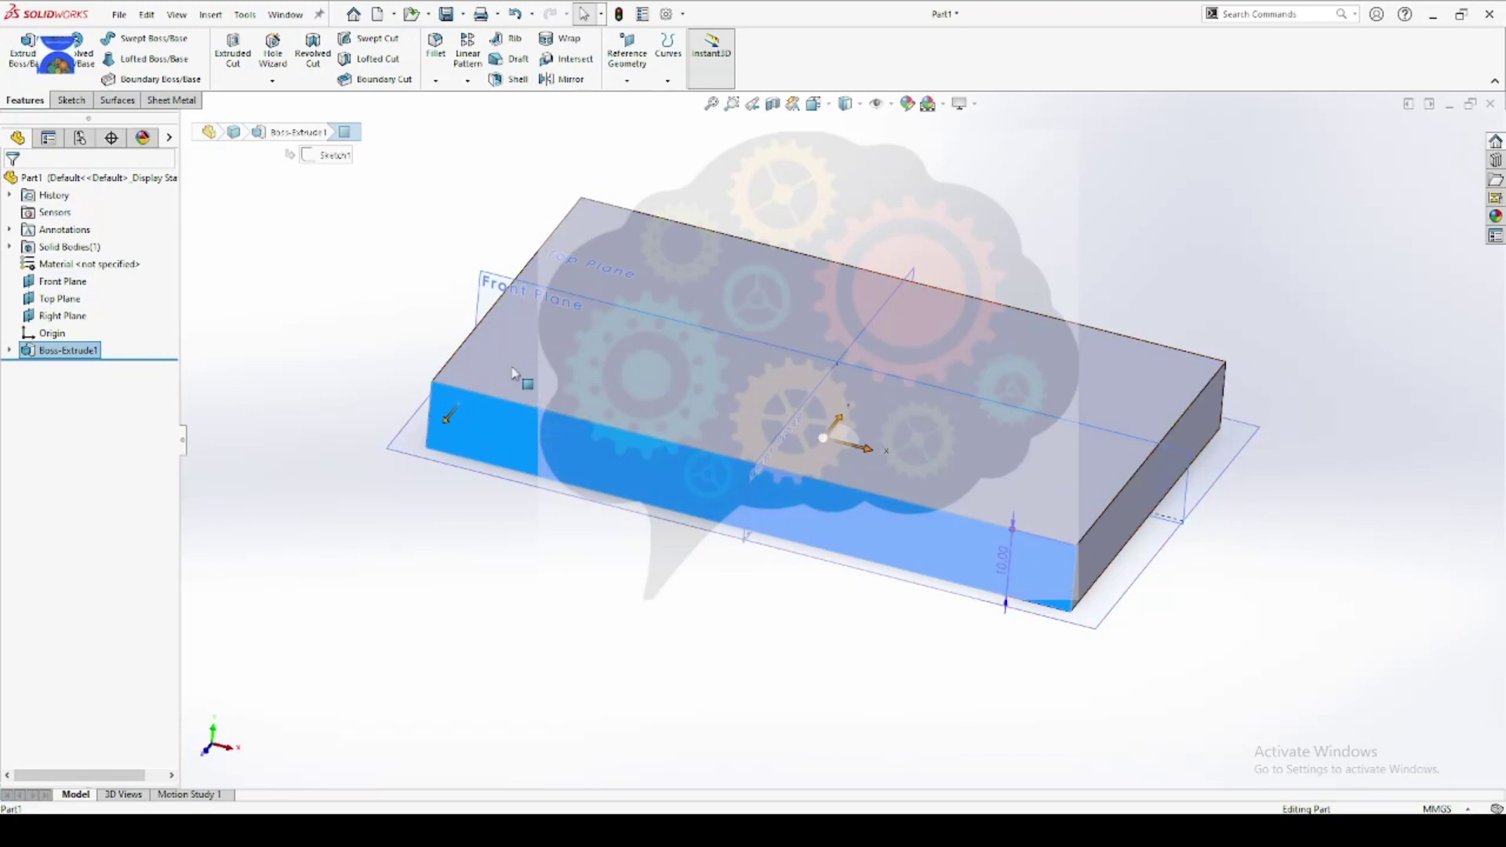
pyautogui.click(390, 267)
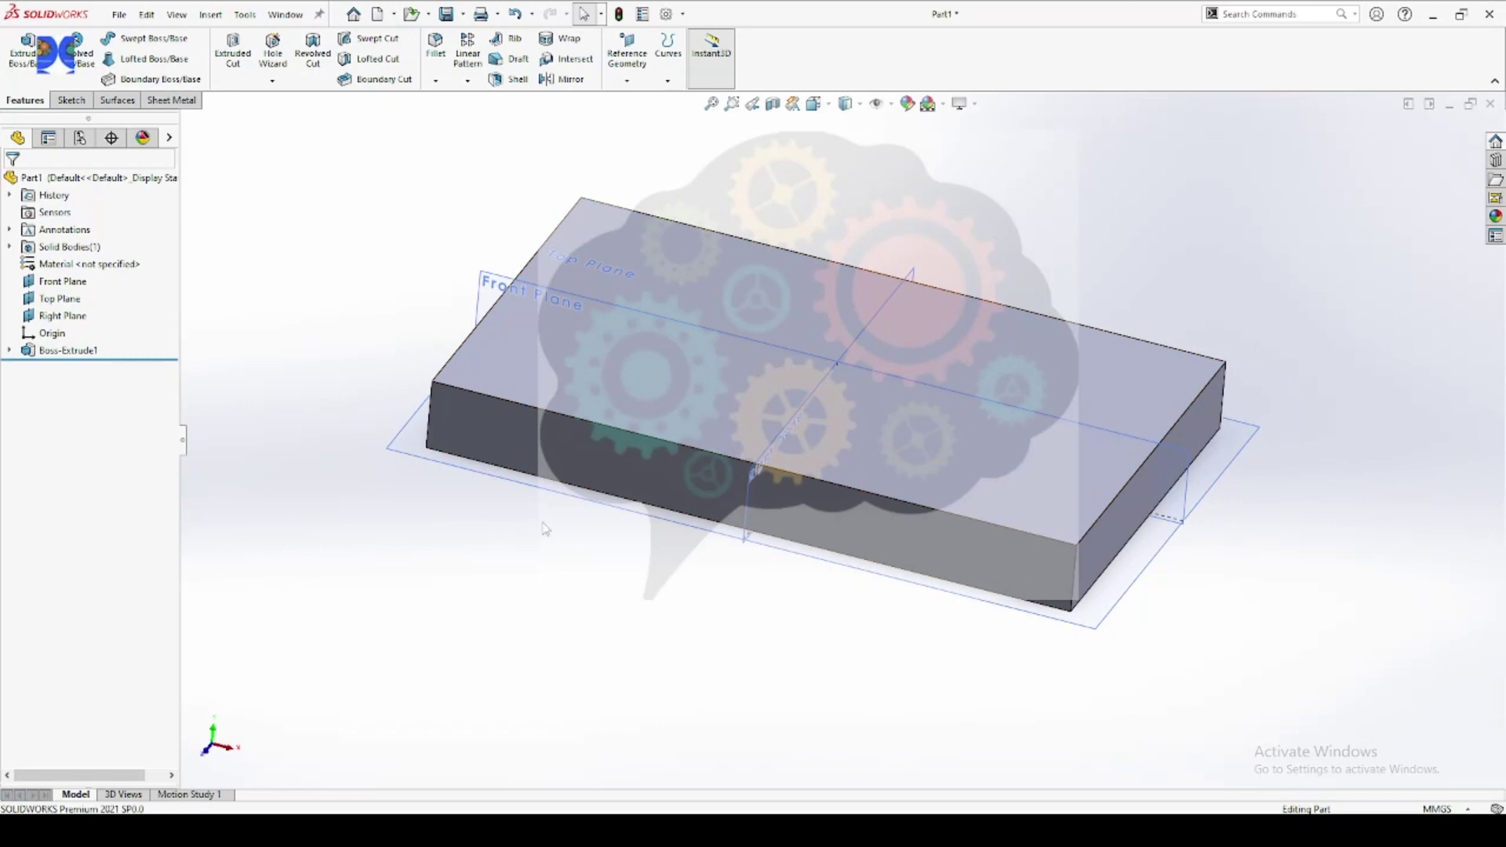
# Step: Undo the extrusion, rectangle and sketch, leaving only the default planes
pyautogui.hotkey('ctrl', 'z')
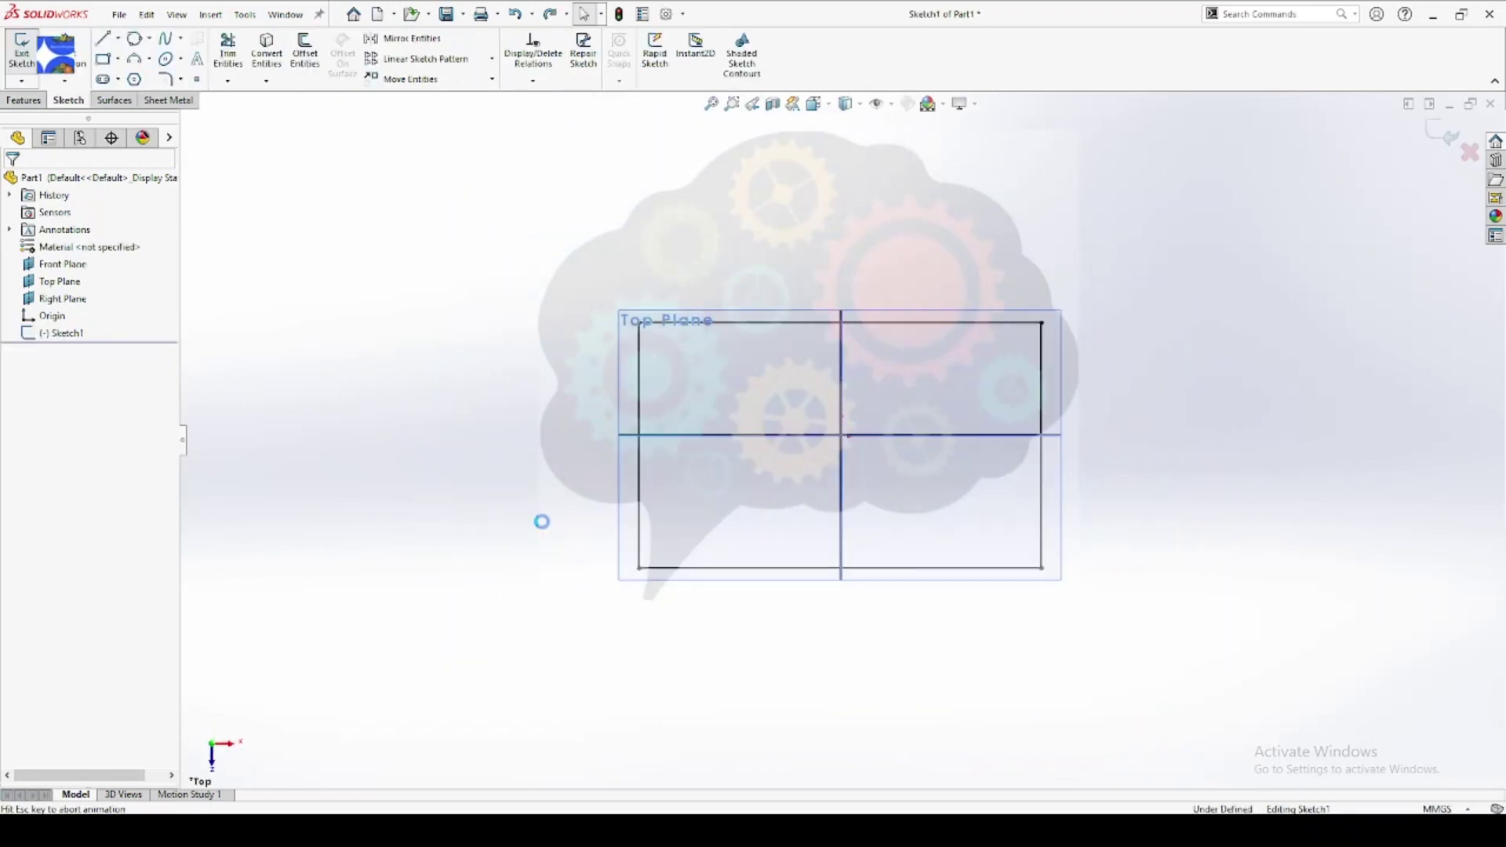
pyautogui.hotkey('ctrl', 'z')
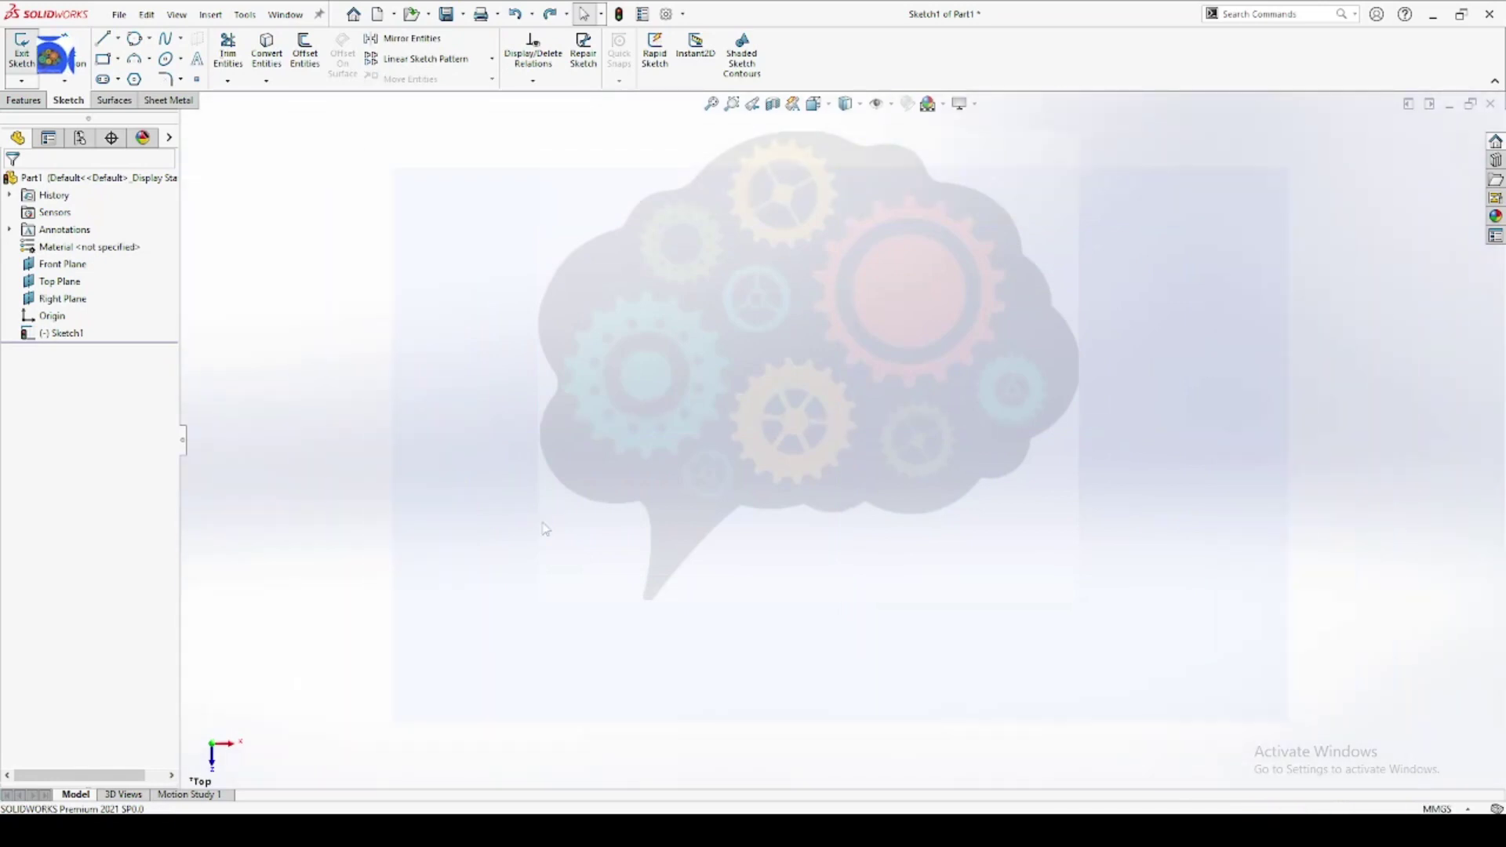
pyautogui.hotkey('ctrl', 'z')
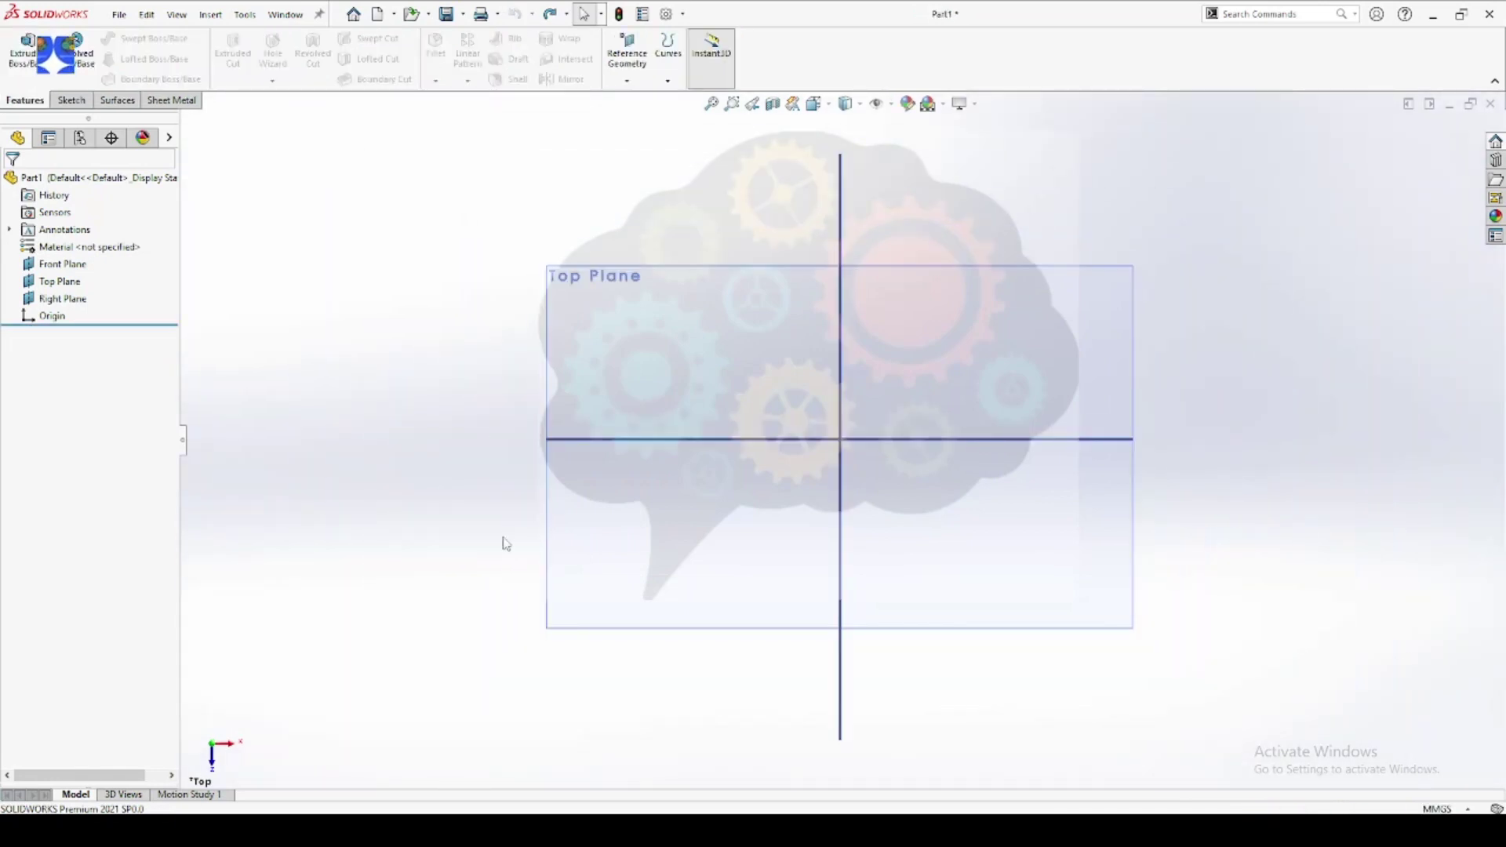
# Step: Orbit to view the three default planes in 3D and show the Sketch tools
pyautogui.moveTo(505, 541)
pyautogui.mouseDown(button='middle')
pyautogui.moveTo(509, 360)
pyautogui.moveTo(608, 245)
pyautogui.moveTo(685, 322)
pyautogui.mouseUp(button='middle')
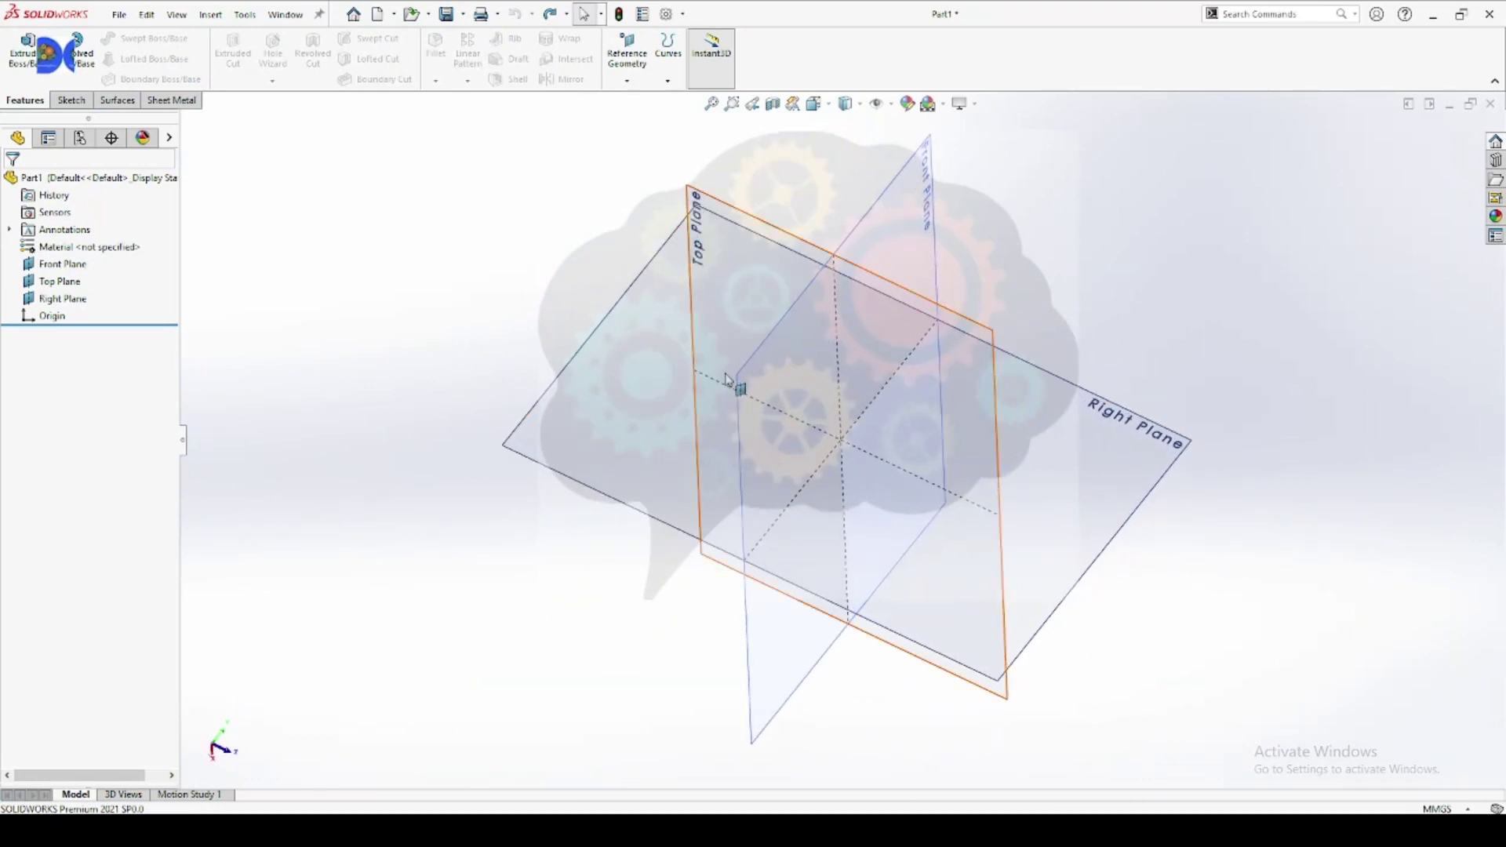
pyautogui.moveTo(734, 384)
pyautogui.mouseDown(button='middle')
pyautogui.moveTo(740, 252)
pyautogui.moveTo(619, 179)
pyautogui.mouseUp(button='middle')
pyautogui.moveTo(753, 313)
pyautogui.mouseDown(button='middle')
pyautogui.moveTo(813, 369)
pyautogui.moveTo(933, 384)
pyautogui.moveTo(816, 672)
pyautogui.moveTo(894, 420)
pyautogui.moveTo(861, 539)
pyautogui.moveTo(532, 462)
pyautogui.mouseUp(button='middle')
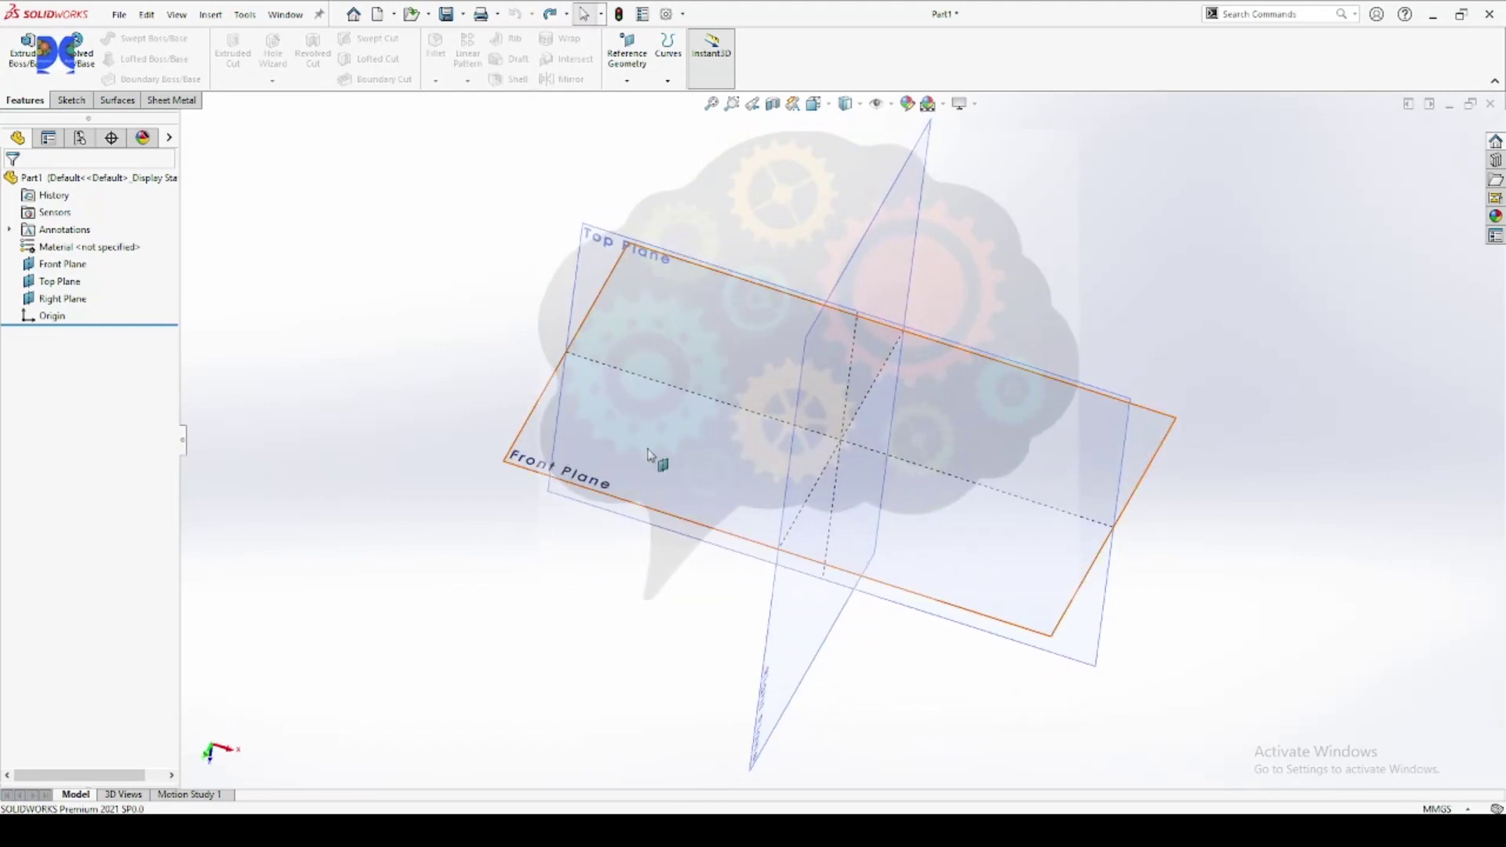
pyautogui.moveTo(638, 289)
pyautogui.mouseDown(button='middle')
pyautogui.moveTo(866, 357)
pyautogui.moveTo(868, 426)
pyautogui.moveTo(816, 454)
pyautogui.moveTo(847, 367)
pyautogui.moveTo(899, 347)
pyautogui.moveTo(807, 319)
pyautogui.moveTo(779, 340)
pyautogui.moveTo(813, 416)
pyautogui.mouseUp(button='middle')
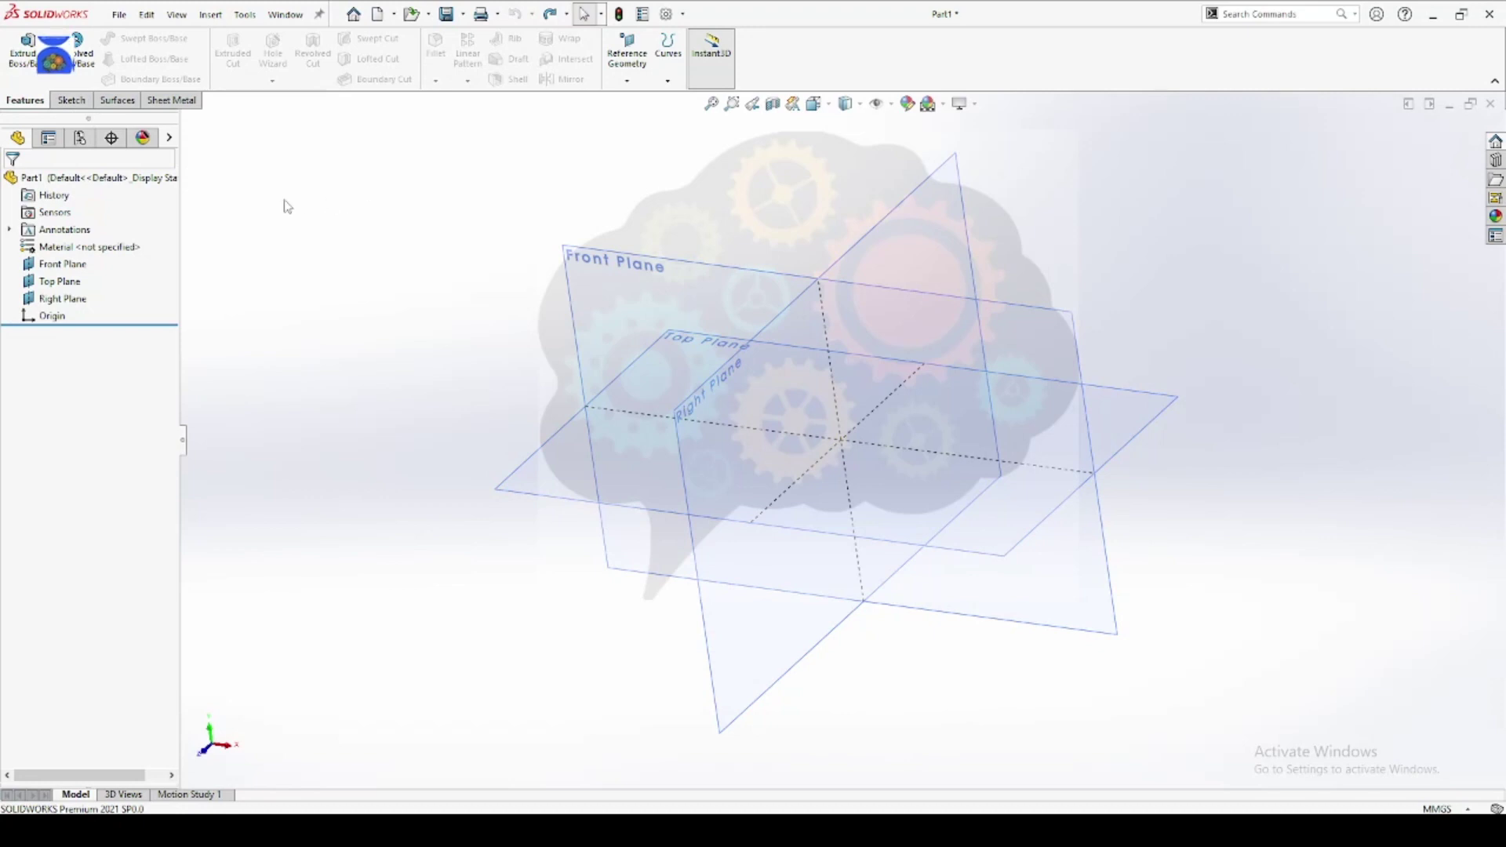
pyautogui.click(71, 101)
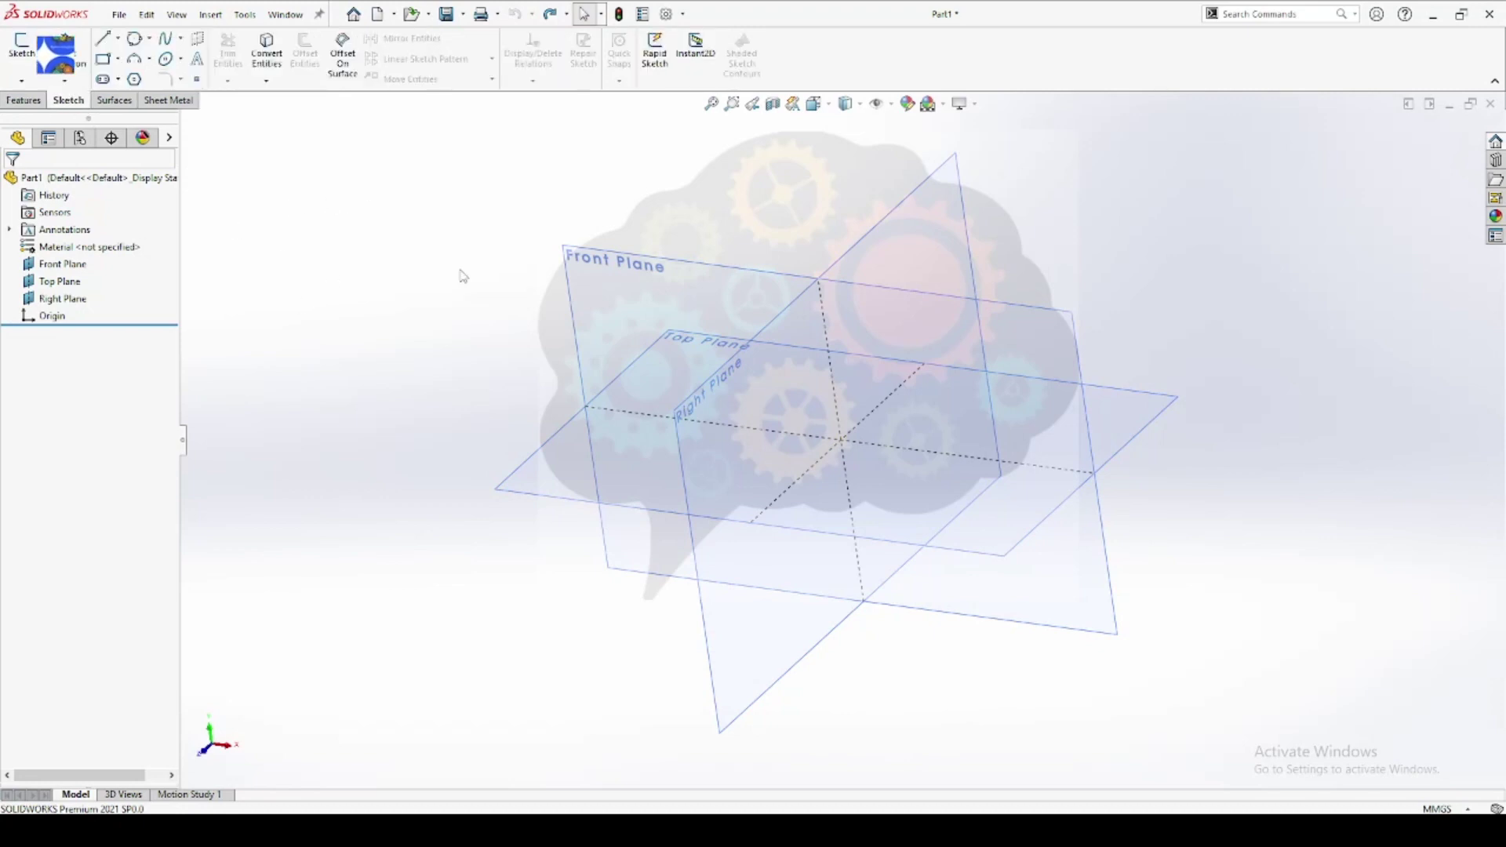
pyautogui.moveTo(465, 276); pyautogui.dragTo(455, 295, button='middle')
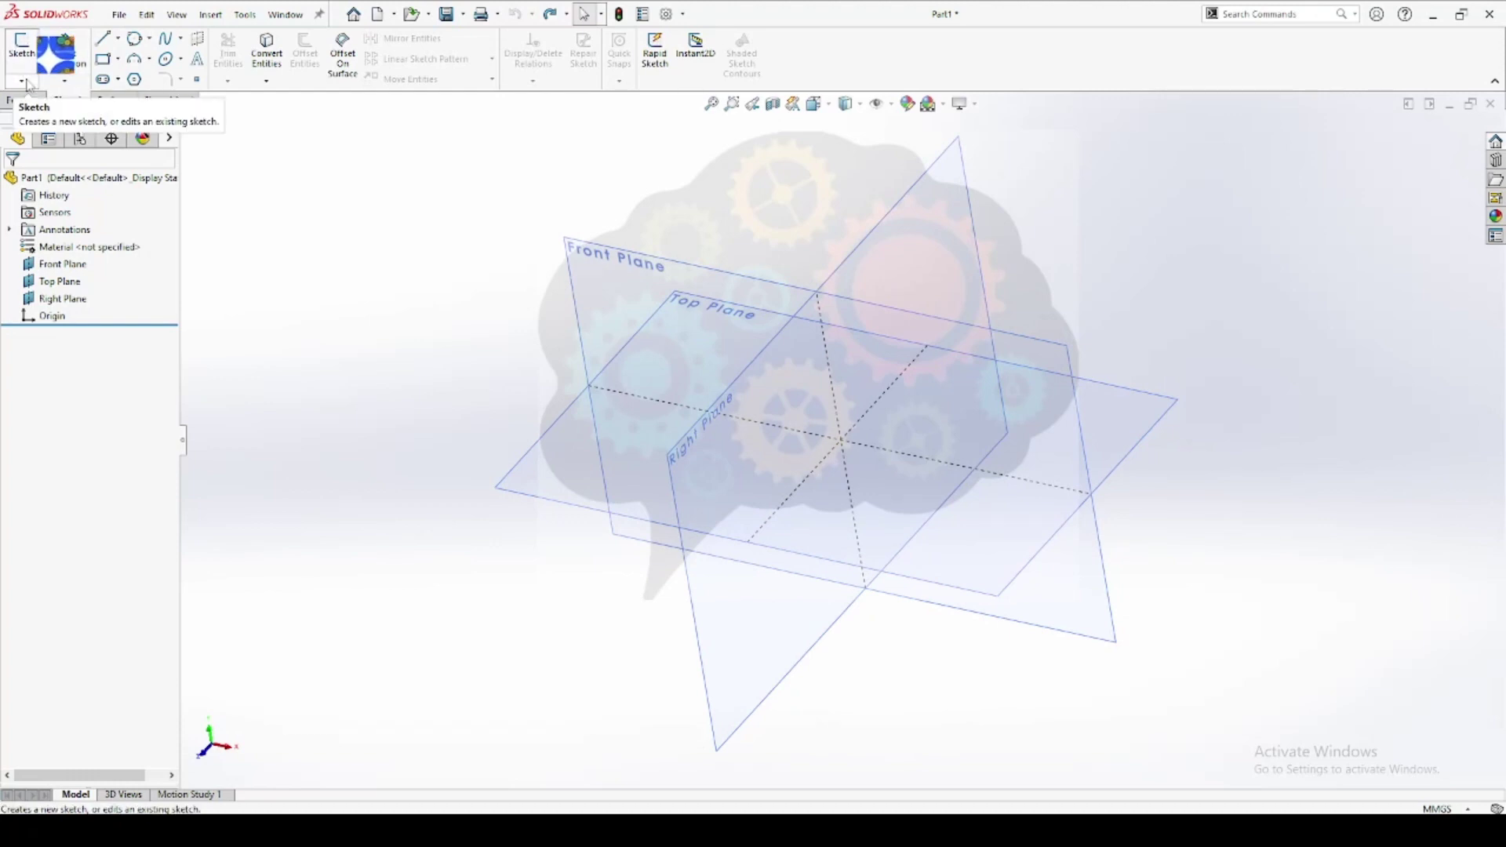
pyautogui.click(28, 85)
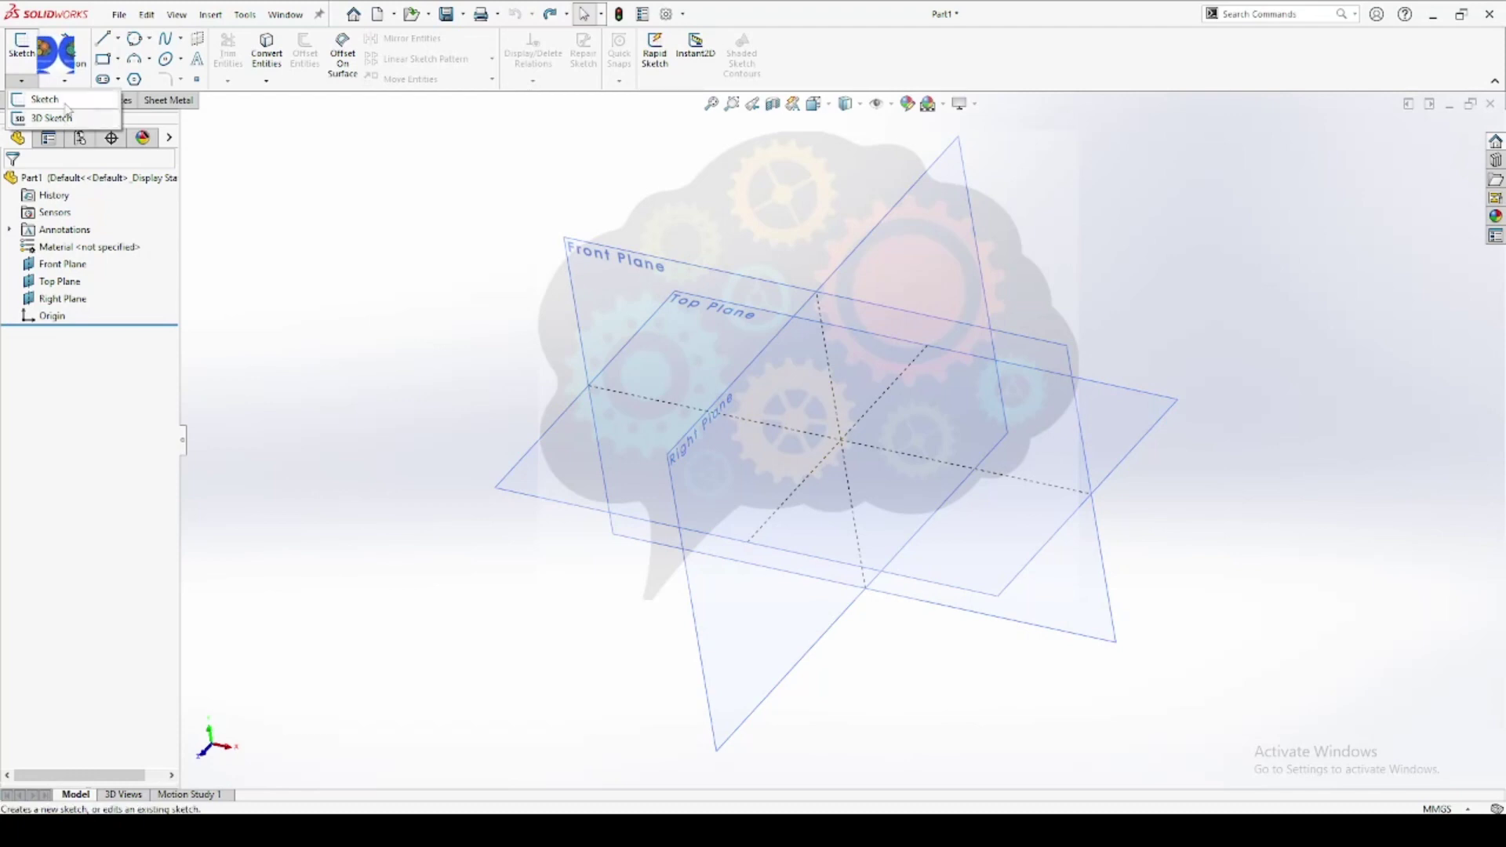
pyautogui.click(67, 107)
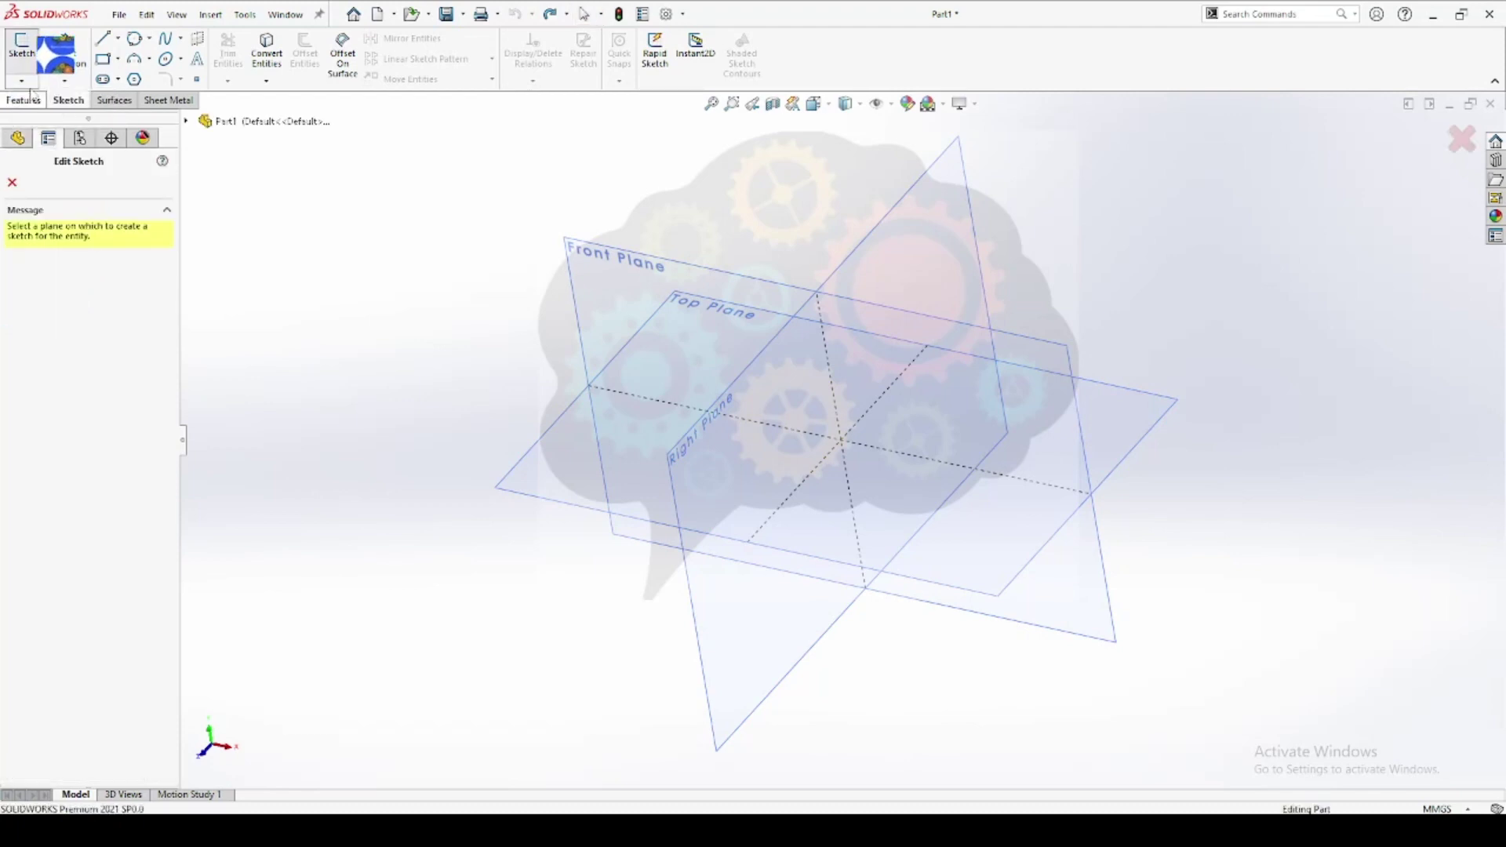
pyautogui.click(11, 182)
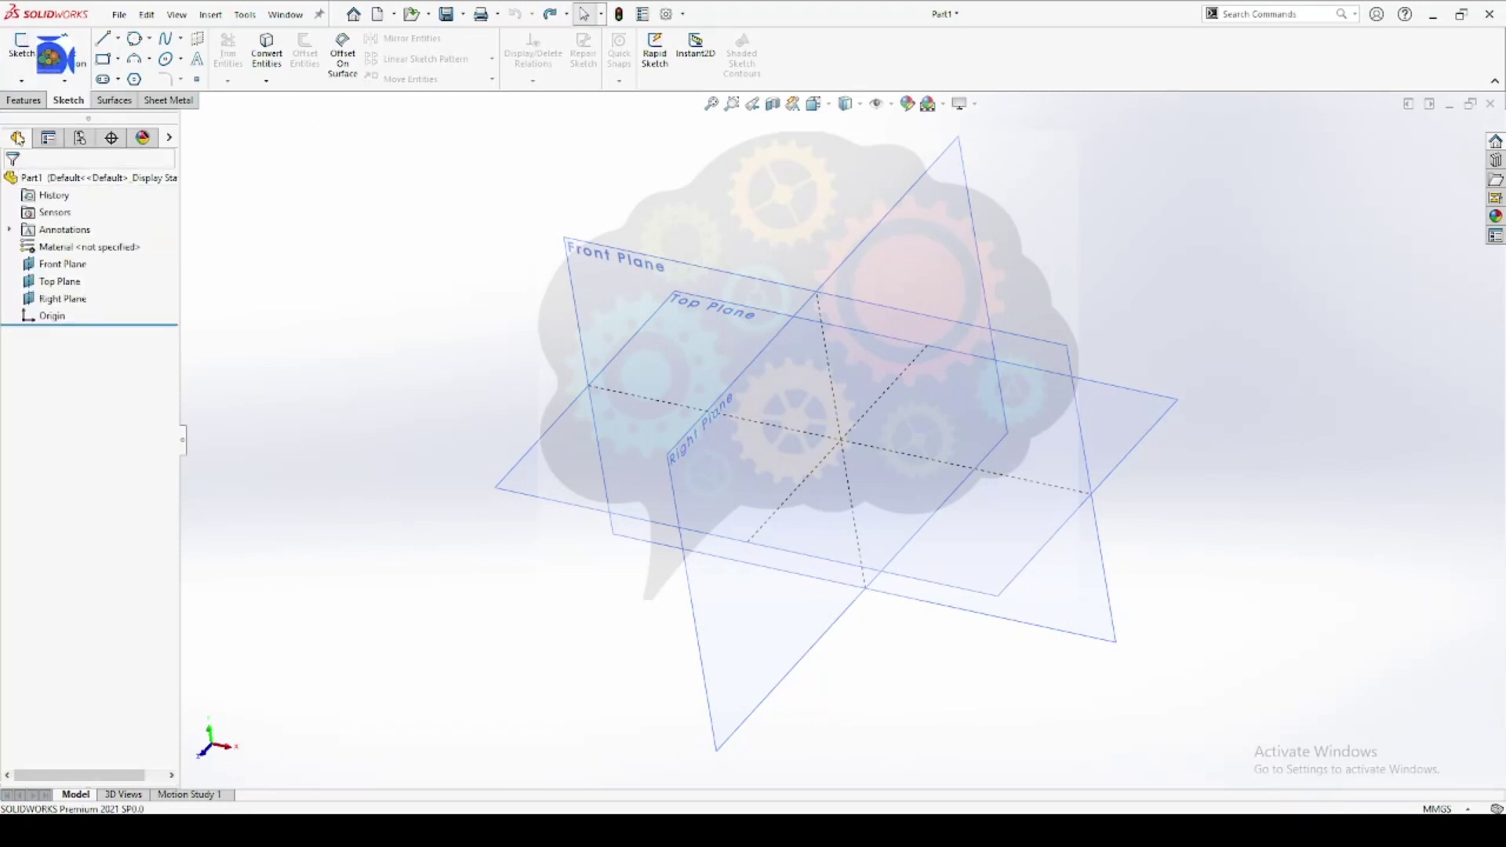
pyautogui.click(23, 66)
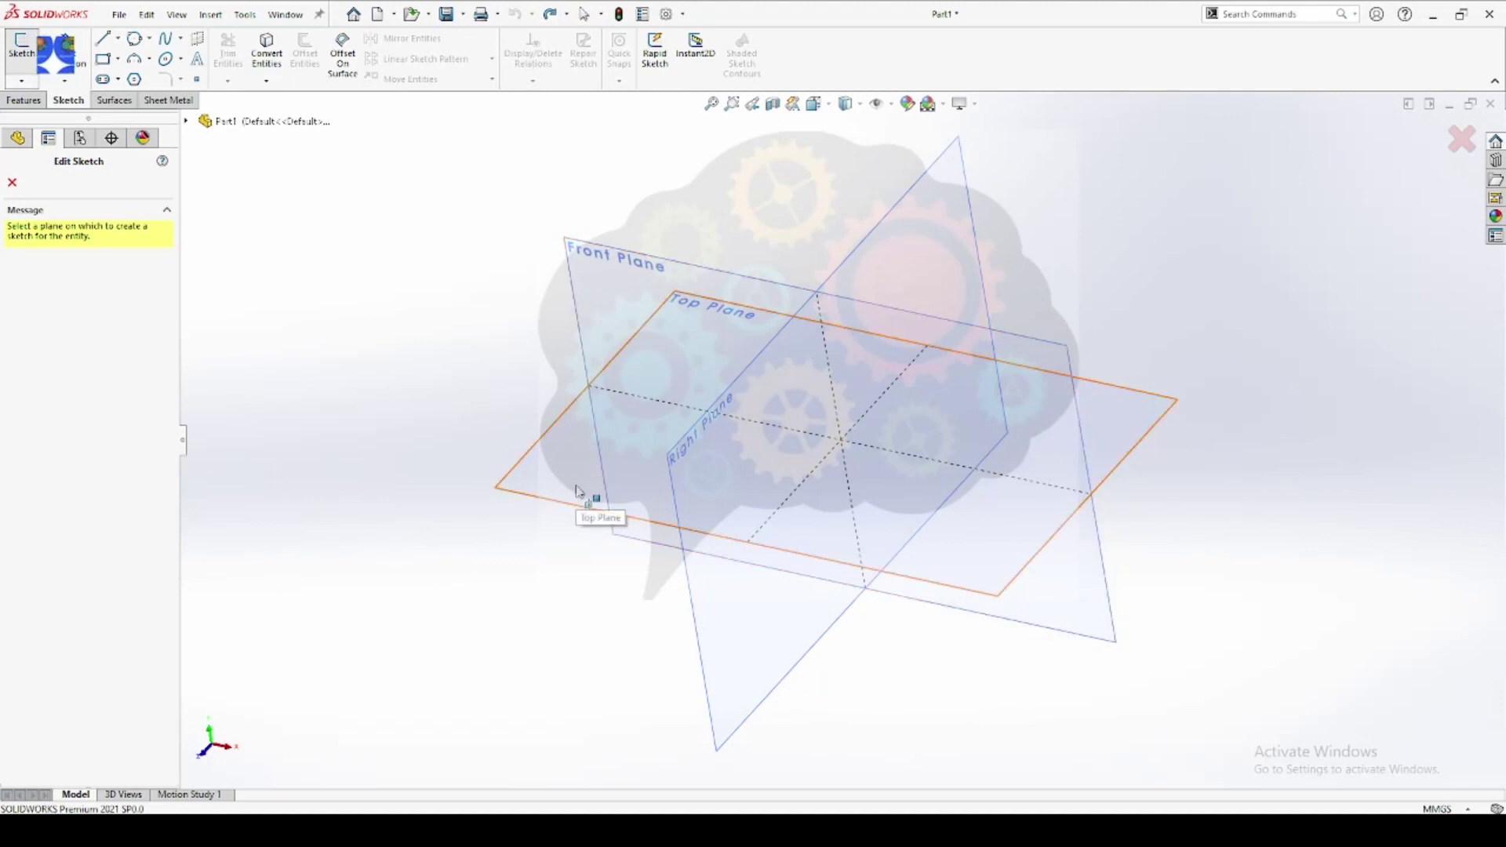
pyautogui.click(12, 182)
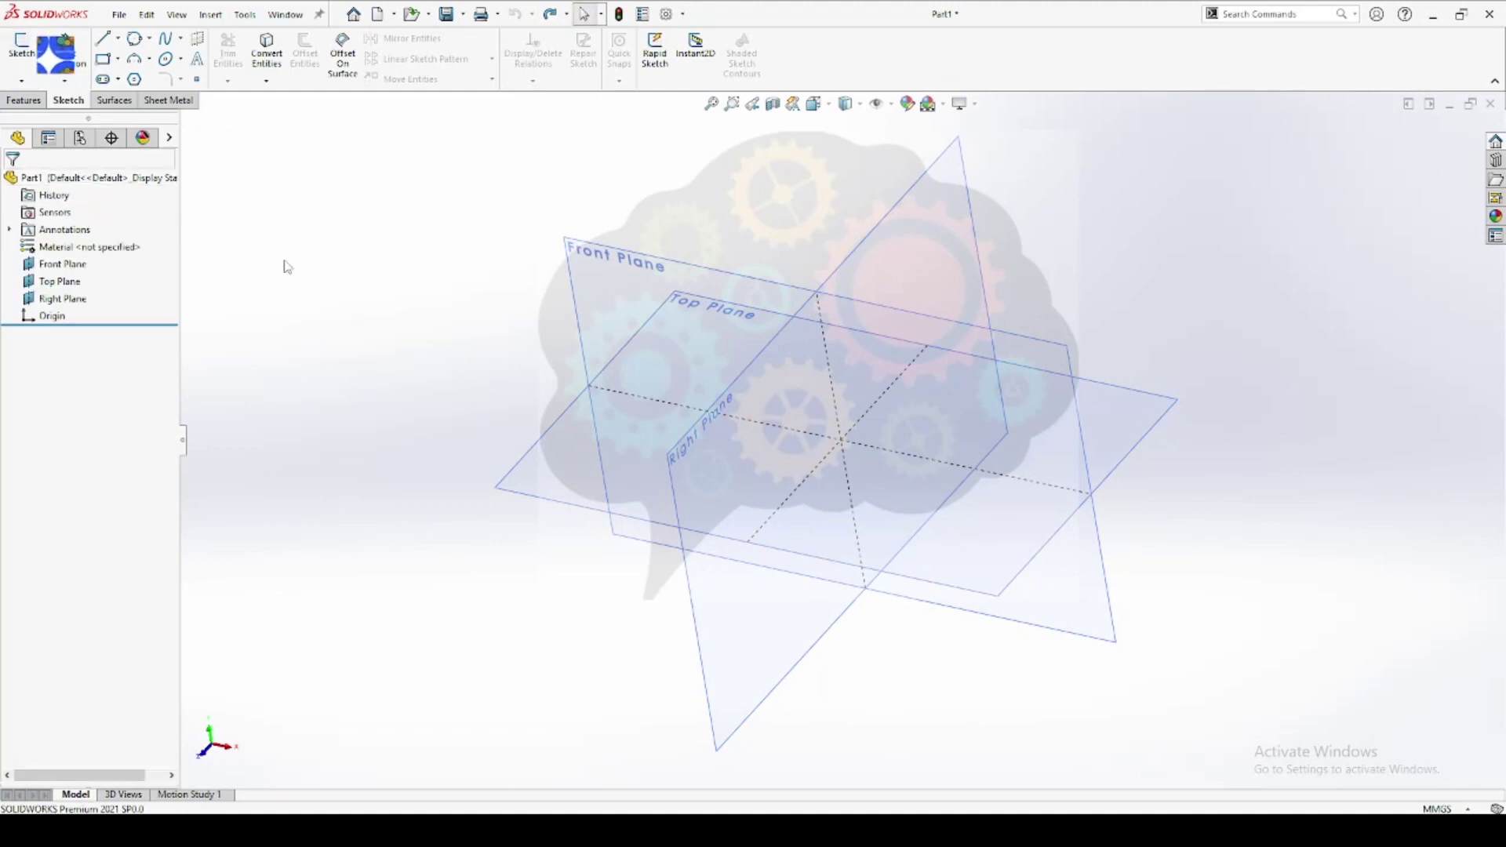
# Step: Start and cancel a sketch, then select the Top Plane in the graphics area
pyautogui.click(16, 51)
pyautogui.press('Escape')
pyautogui.click(536, 448)
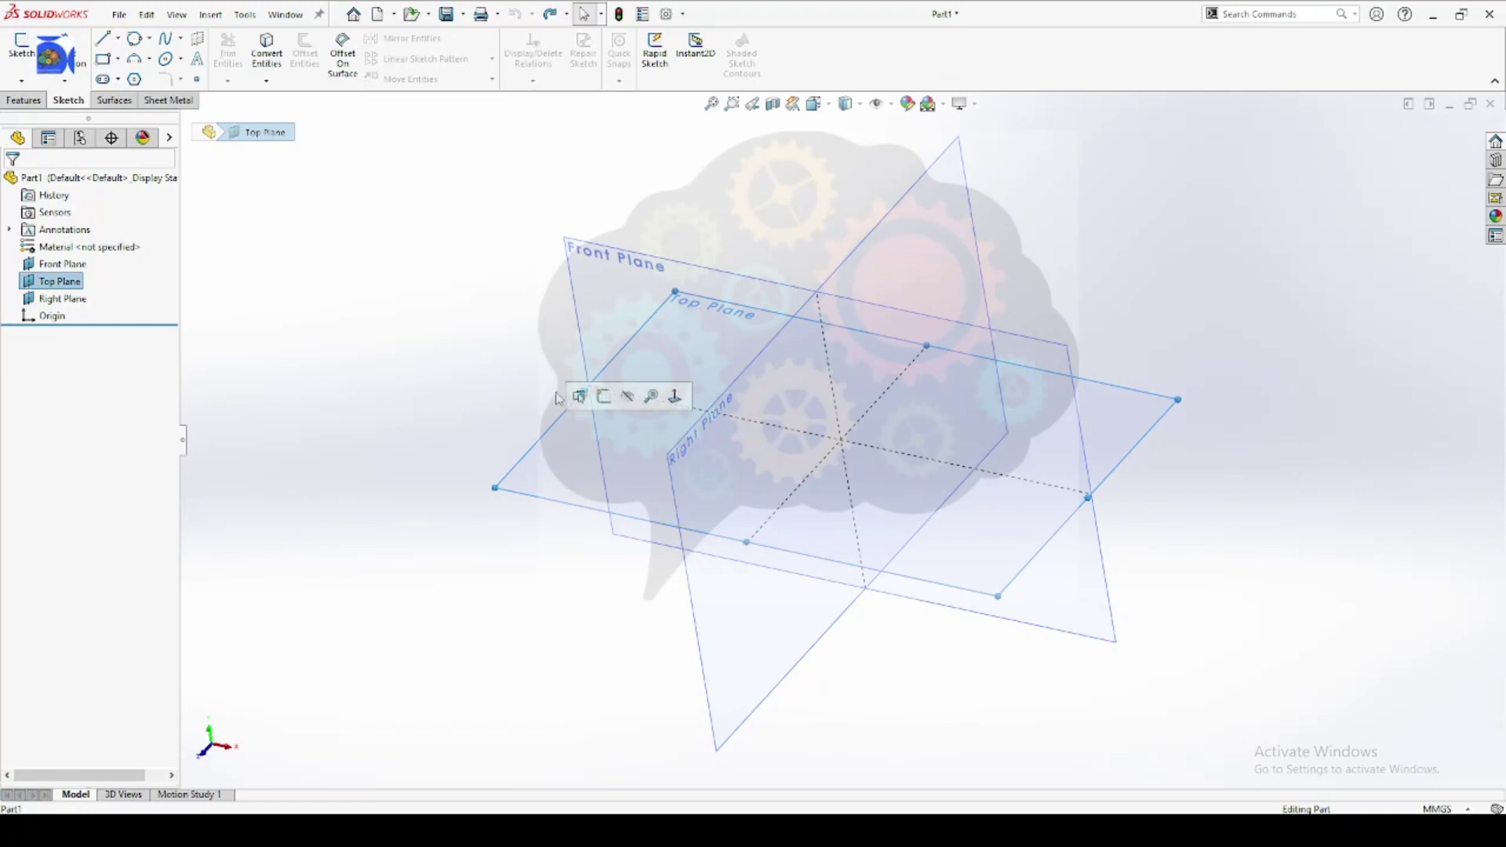
pyautogui.click(477, 373)
pyautogui.click(542, 446)
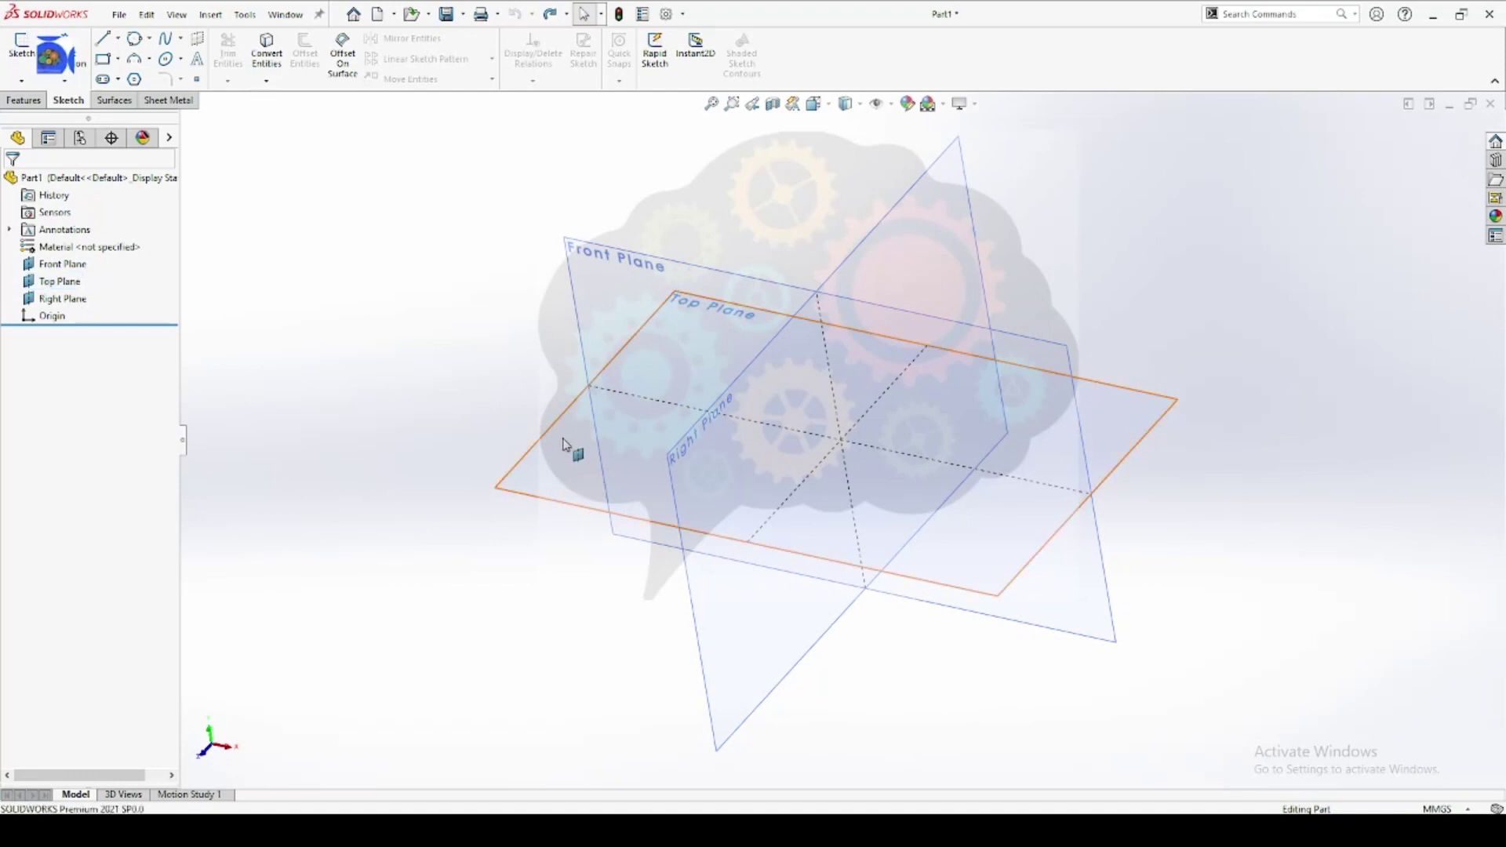
pyautogui.click(571, 432)
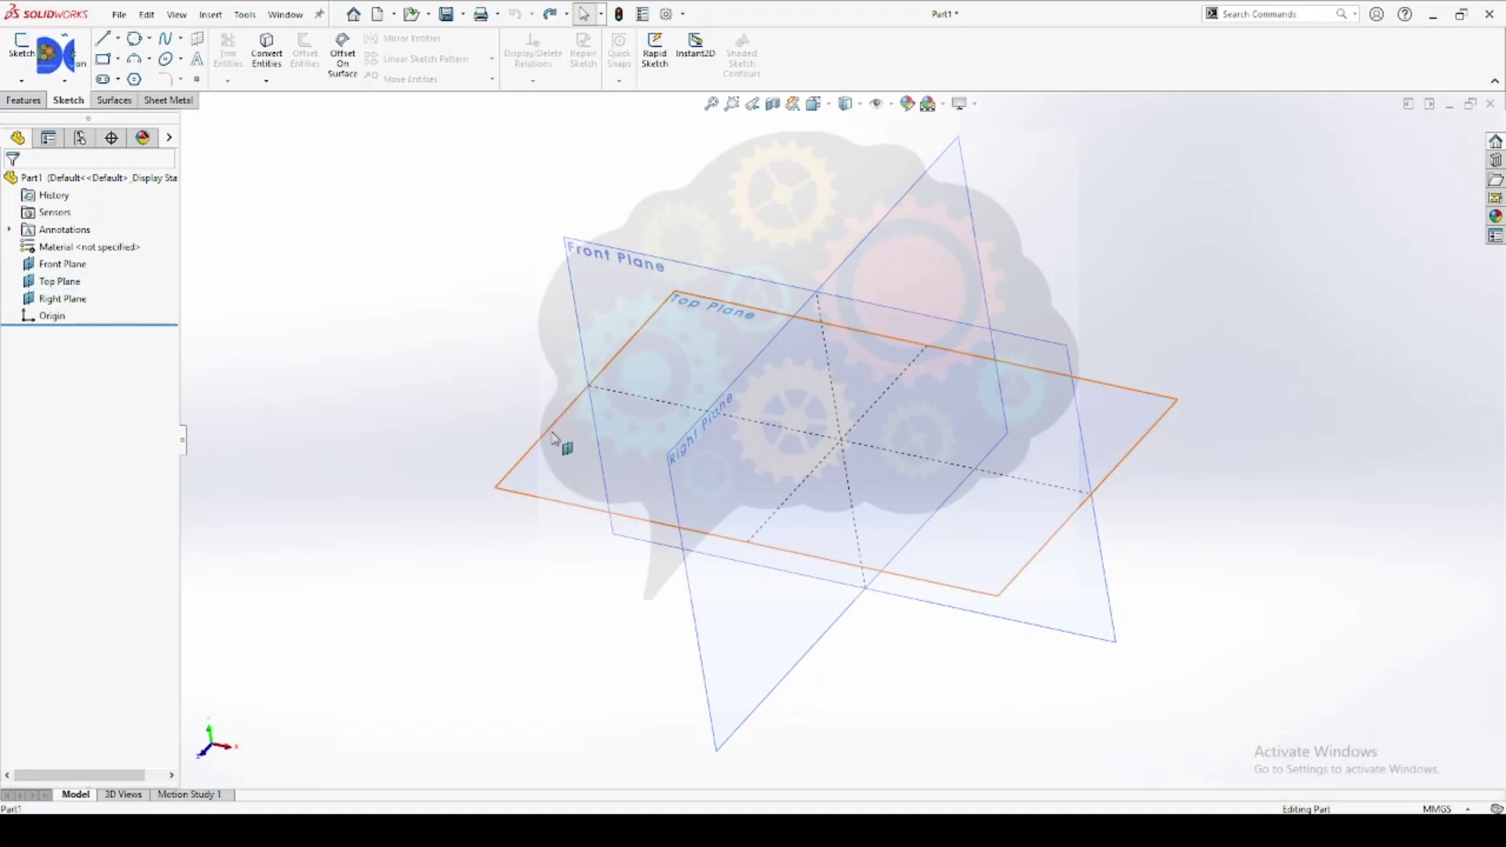
pyautogui.moveTo(692, 385)
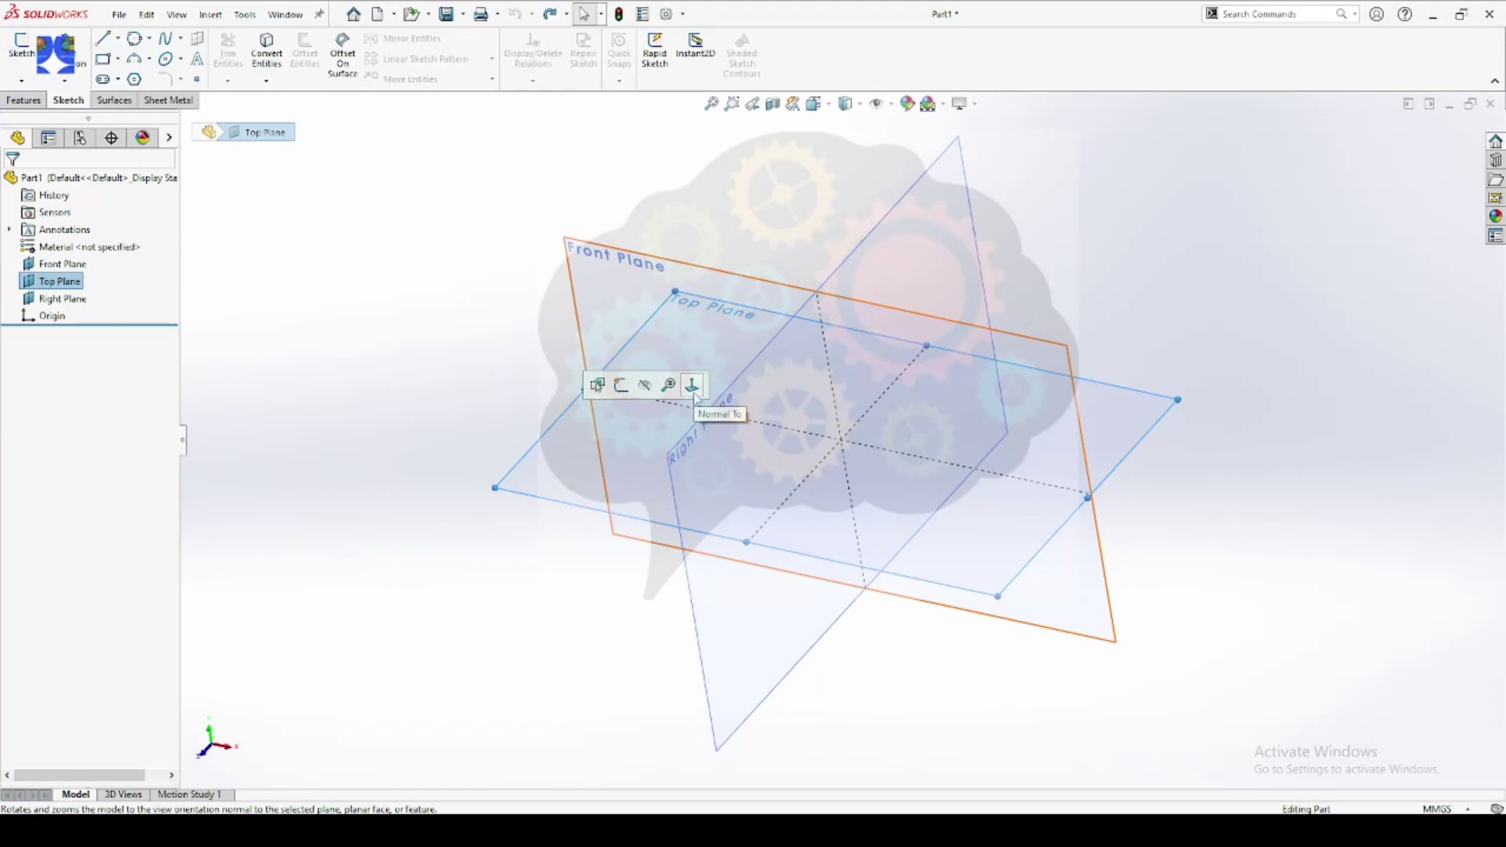
# Step: View the Top Plane normal-to, then orbit back to a tilted 3D view
pyautogui.click(695, 393)
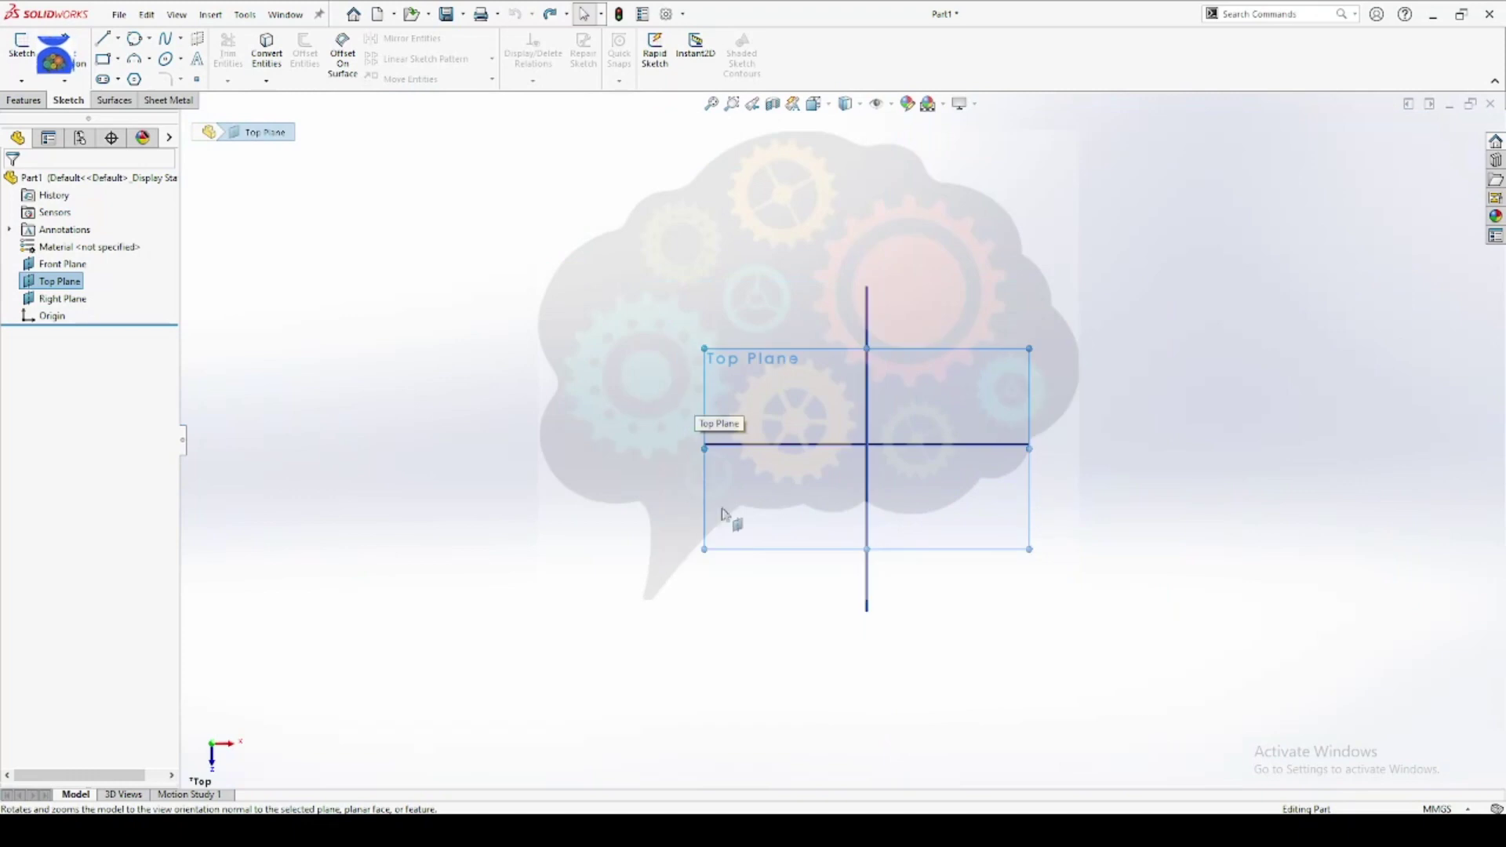
pyautogui.moveTo(726, 513)
pyautogui.mouseDown(button='middle')
pyautogui.moveTo(776, 461)
pyautogui.moveTo(792, 274)
pyautogui.moveTo(736, 233)
pyautogui.moveTo(837, 386)
pyautogui.mouseUp(button='middle')
pyautogui.scroll(3, 837, 400)
pyautogui.scroll(-3, 833, 425)
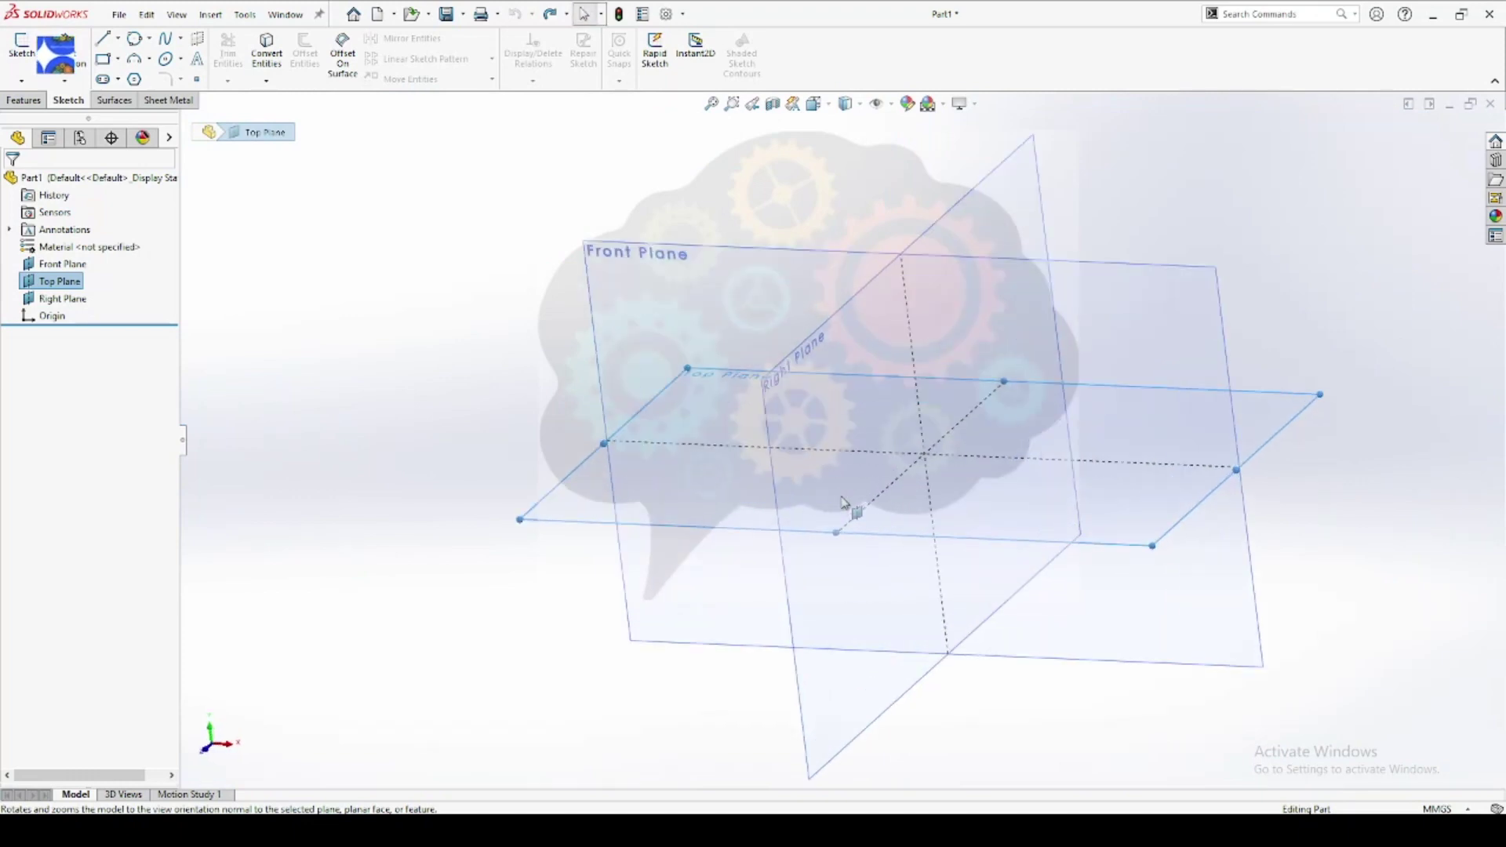
pyautogui.scroll(-3, 833, 425)
# Step: Select and deselect the Top Plane several times, leaving it unselected
pyautogui.click(364, 385)
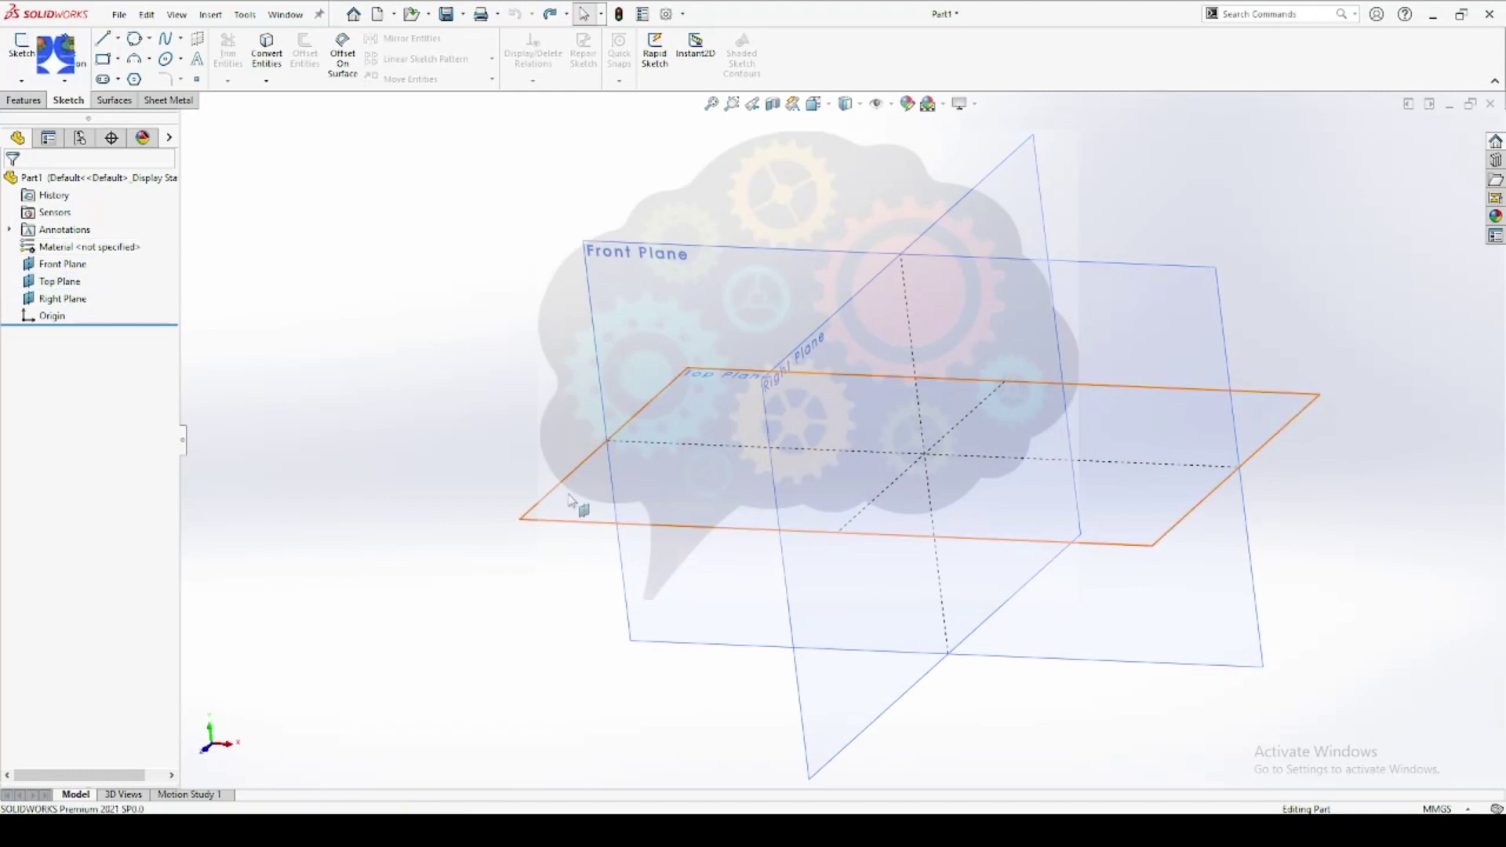
pyautogui.click(581, 508)
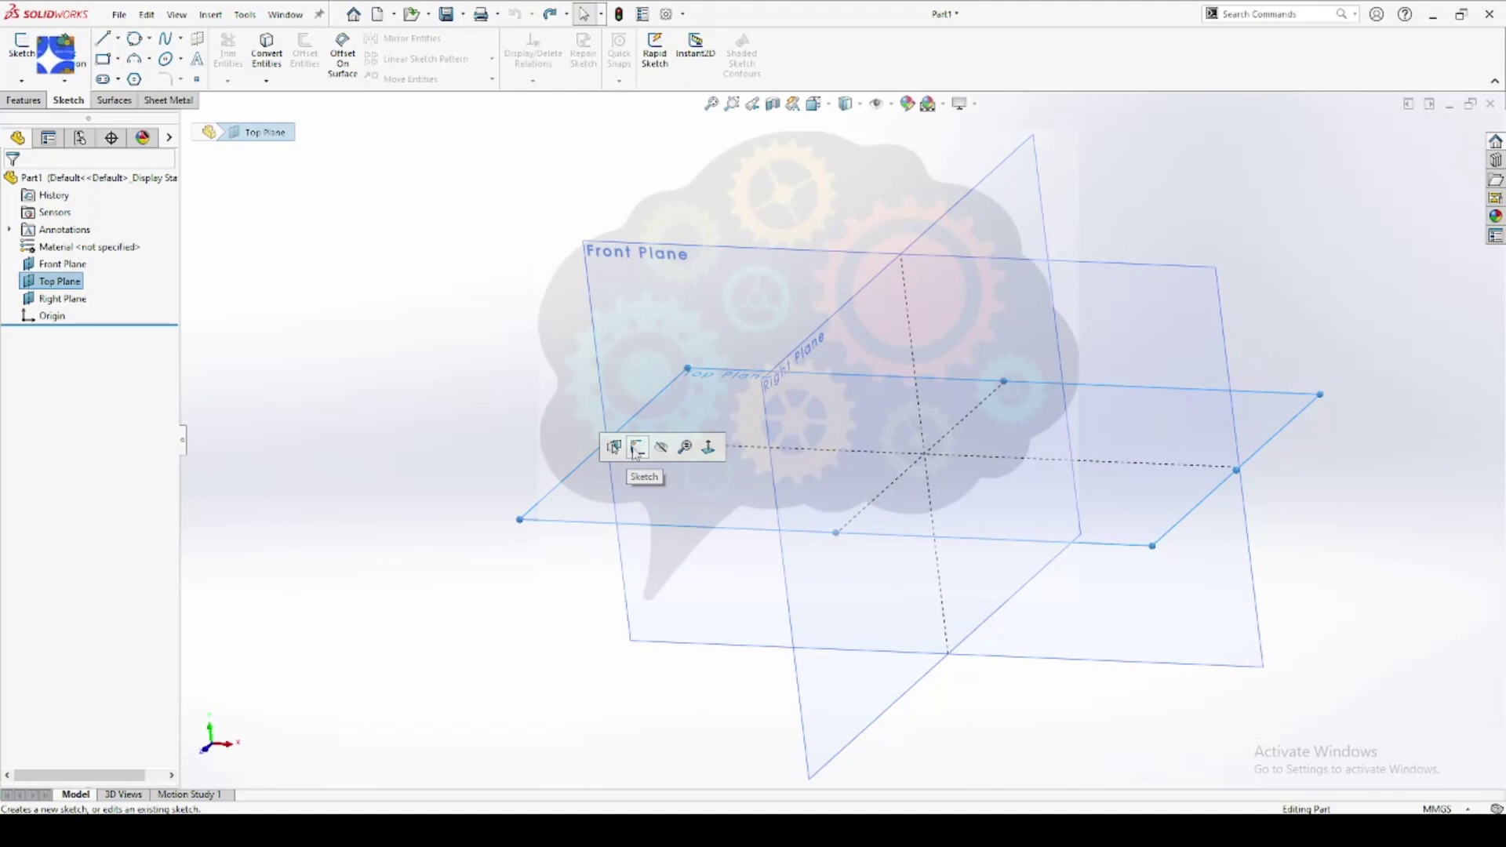
pyautogui.click(500, 398)
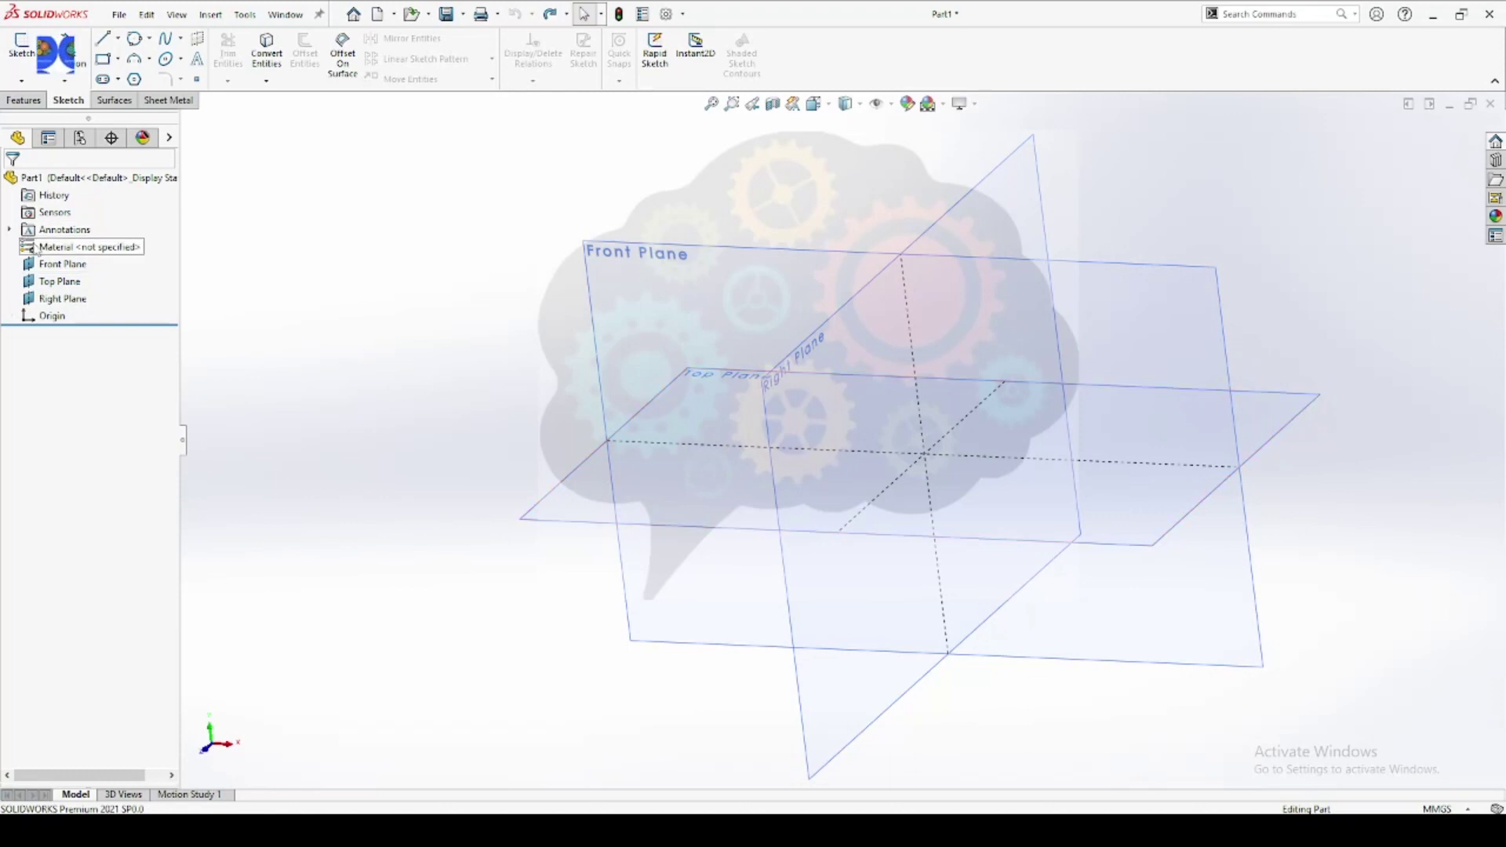
pyautogui.click(58, 283)
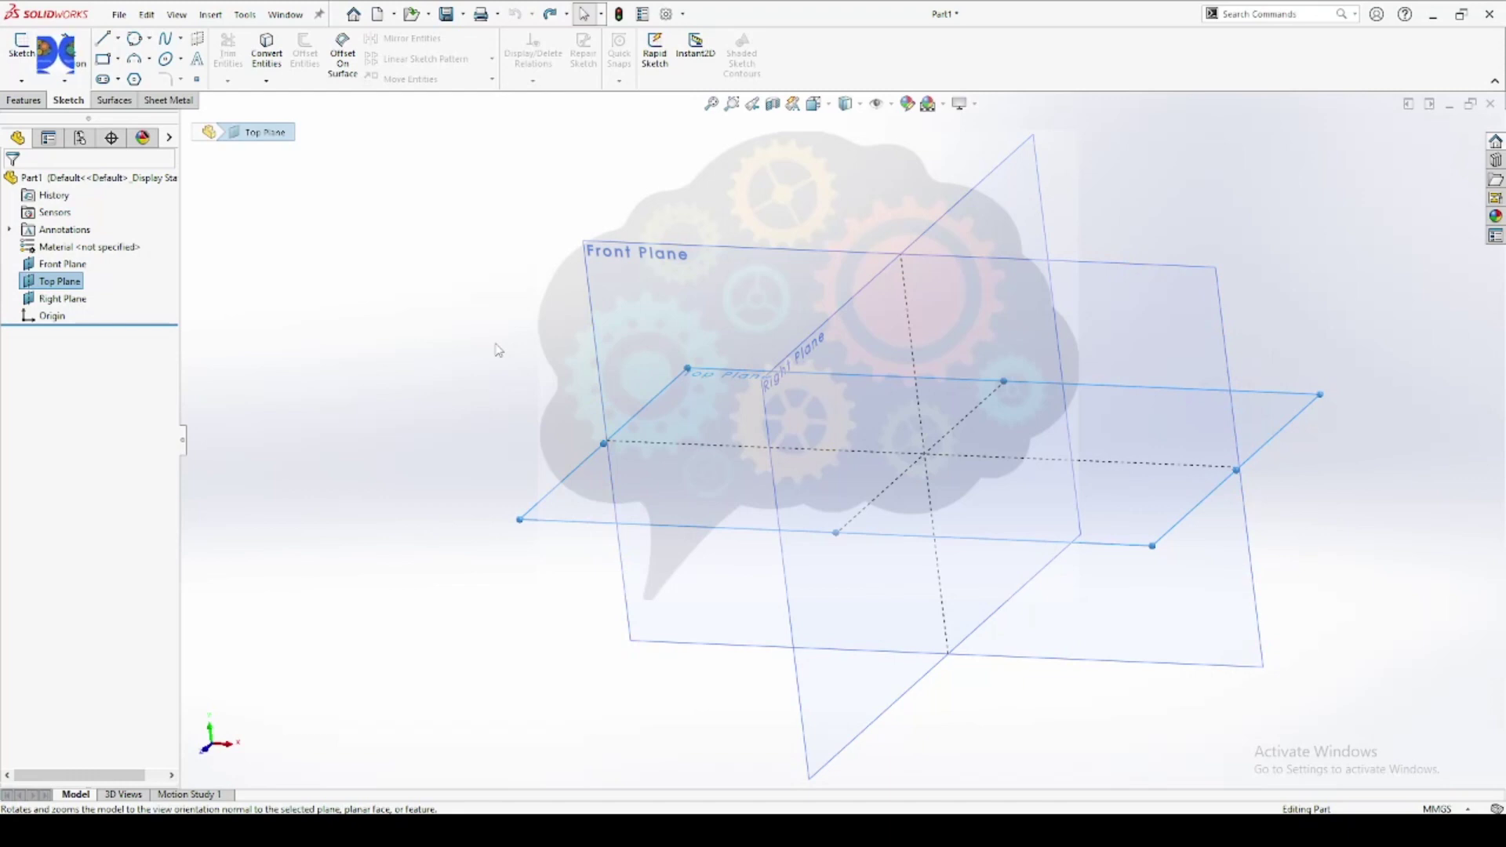
pyautogui.click(427, 366)
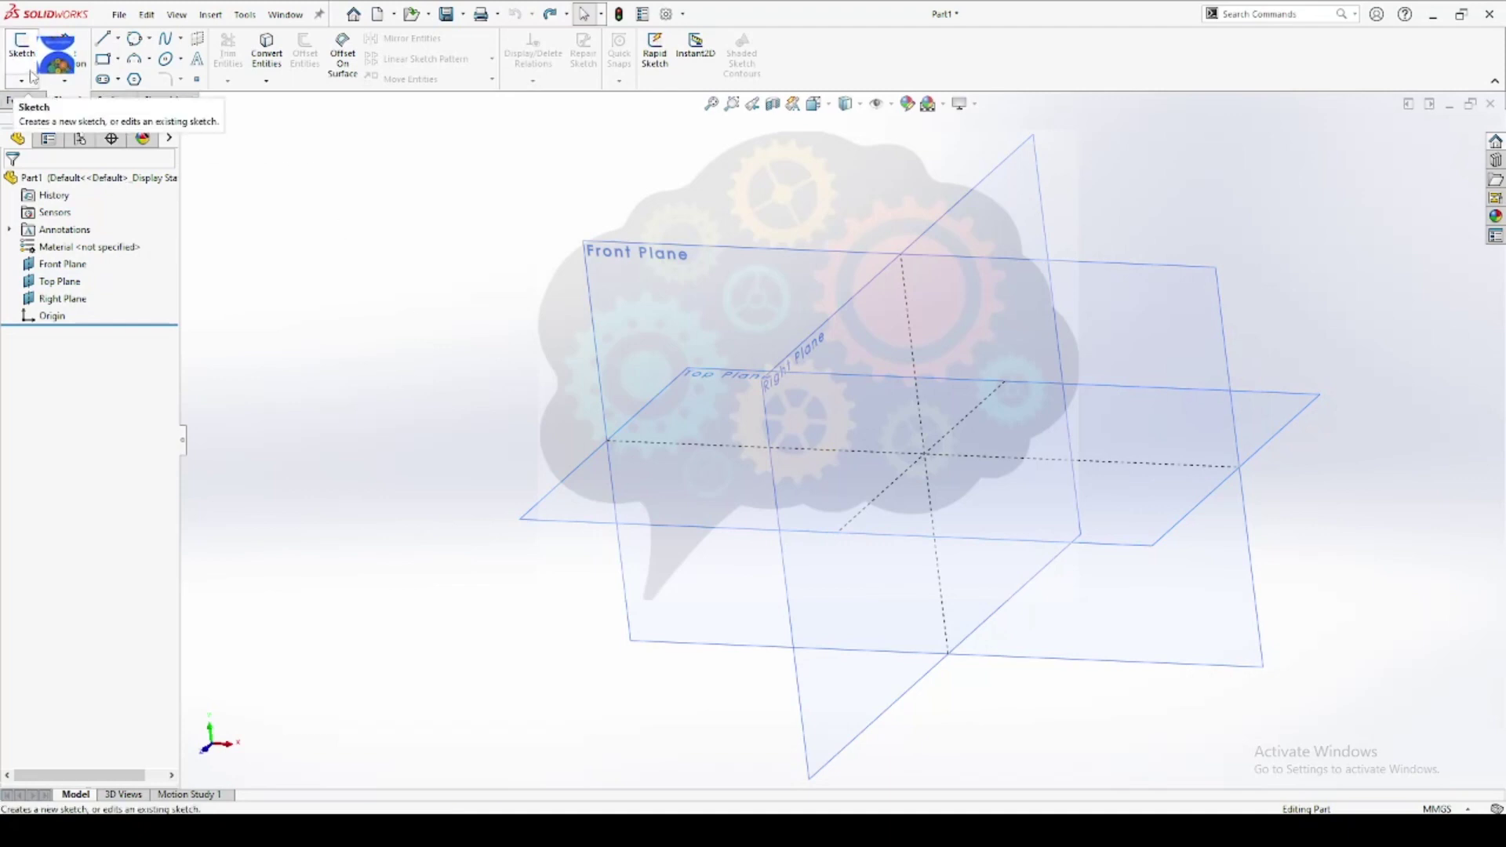
# Step: Start and cancel a sketch, toggle the Top Plane selection, then start a new sketch
pyautogui.click(24, 47)
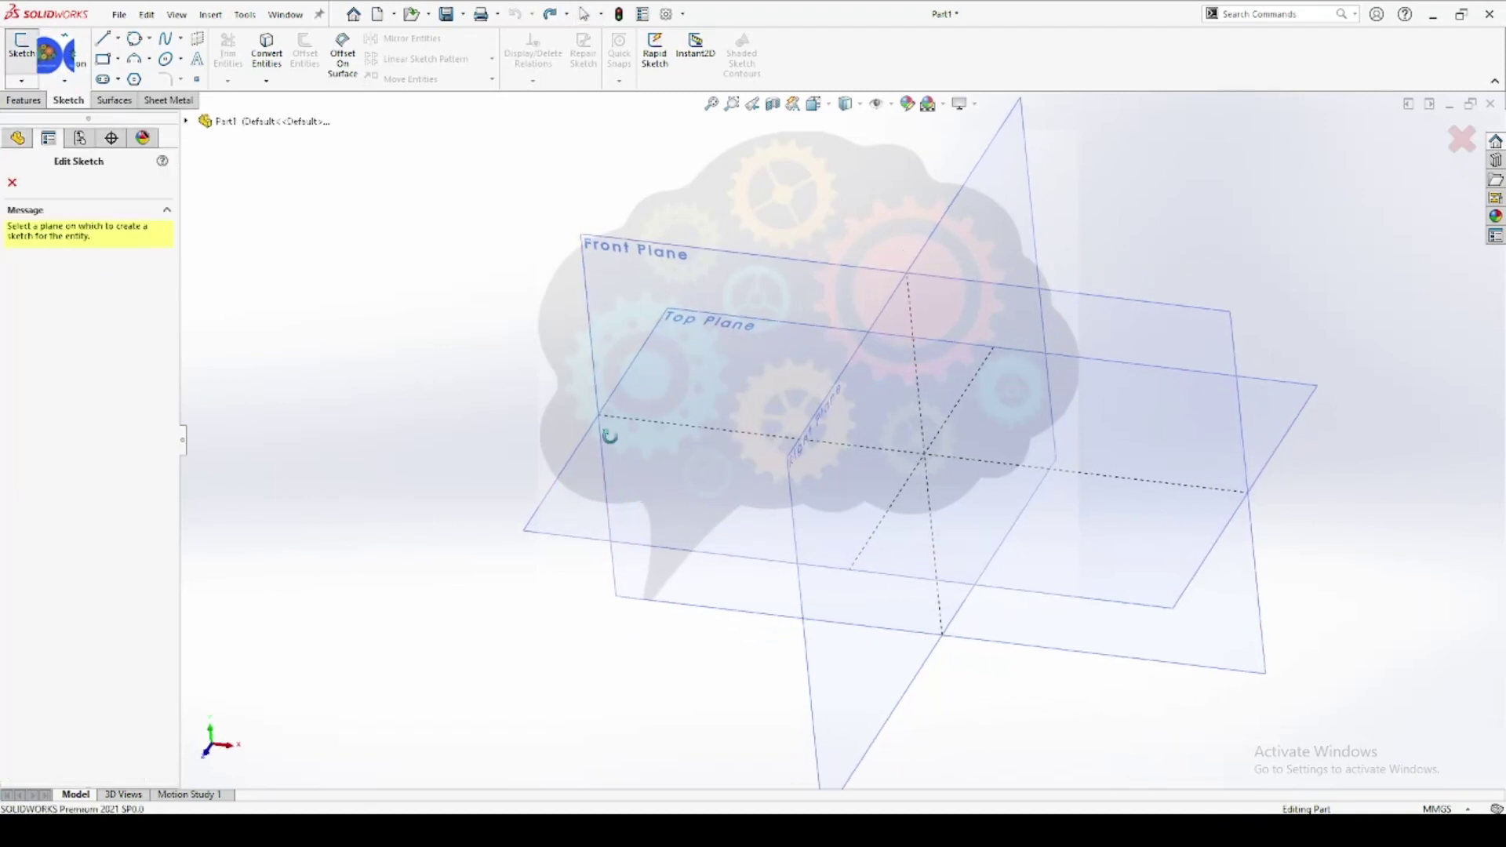
pyautogui.click(12, 182)
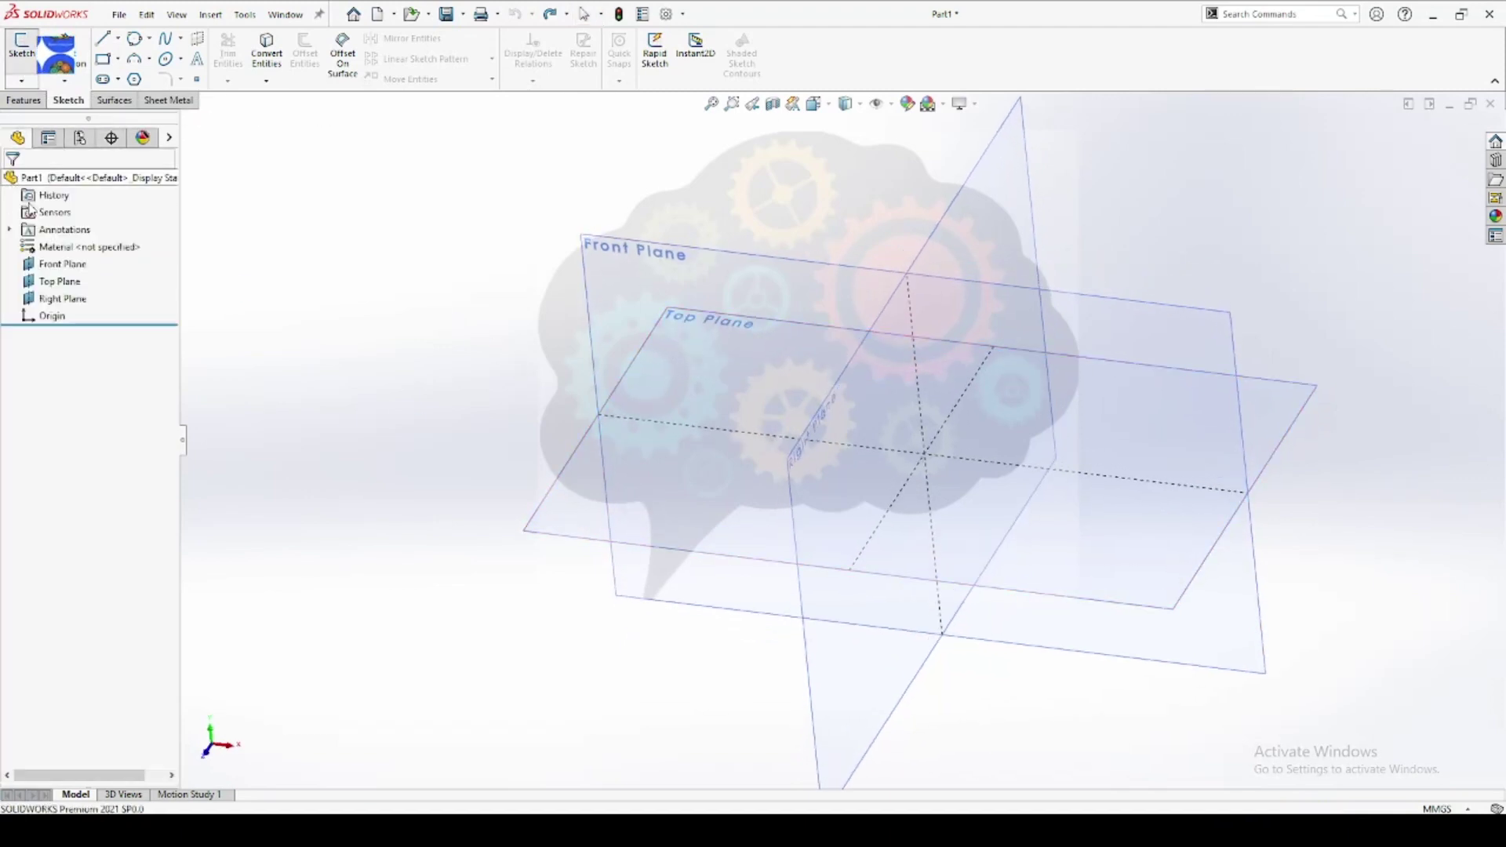
pyautogui.click(566, 469)
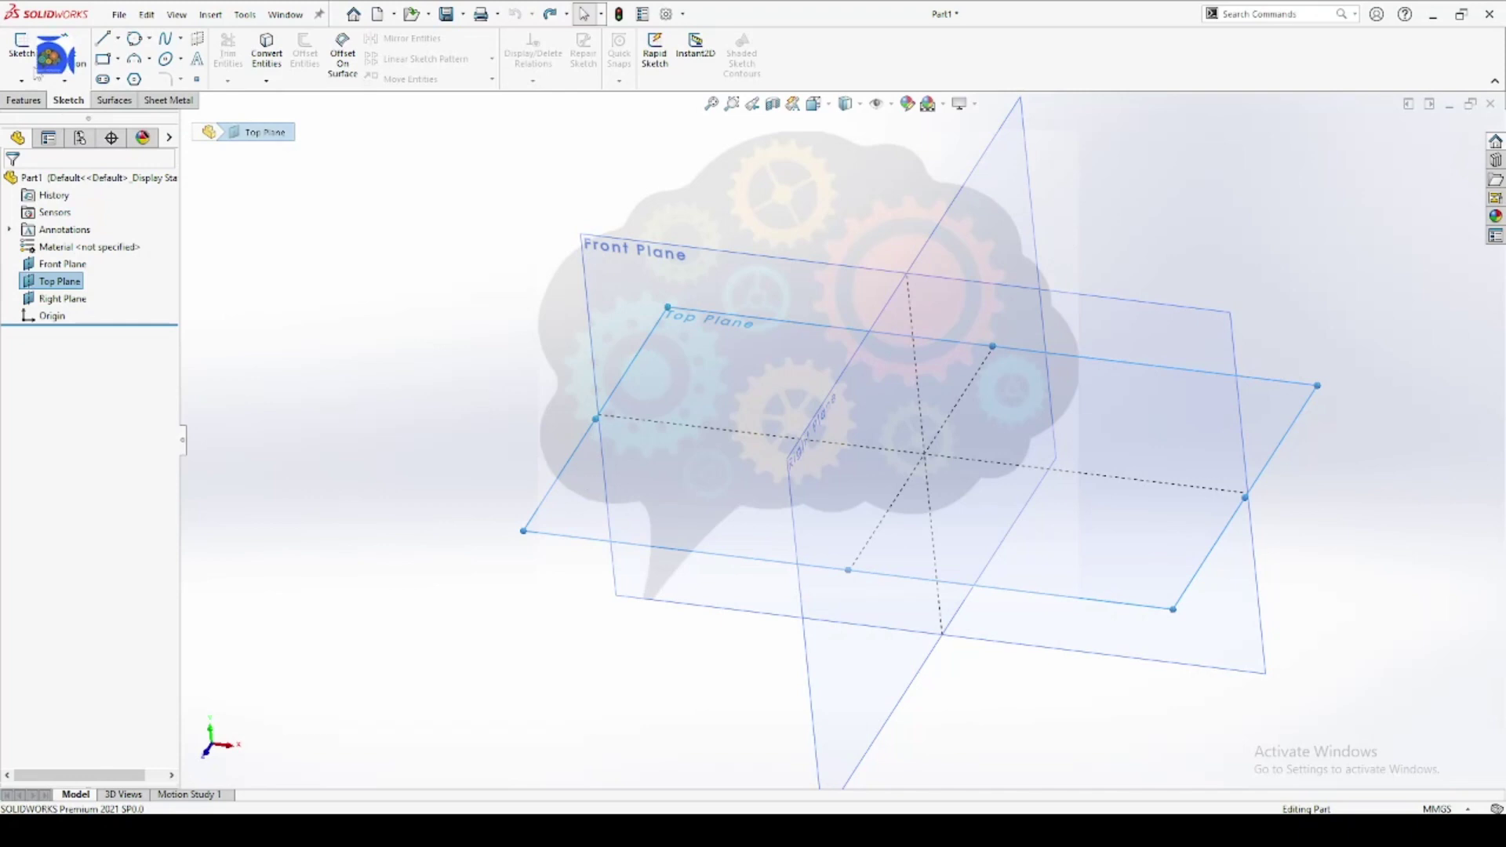
pyautogui.click(333, 355)
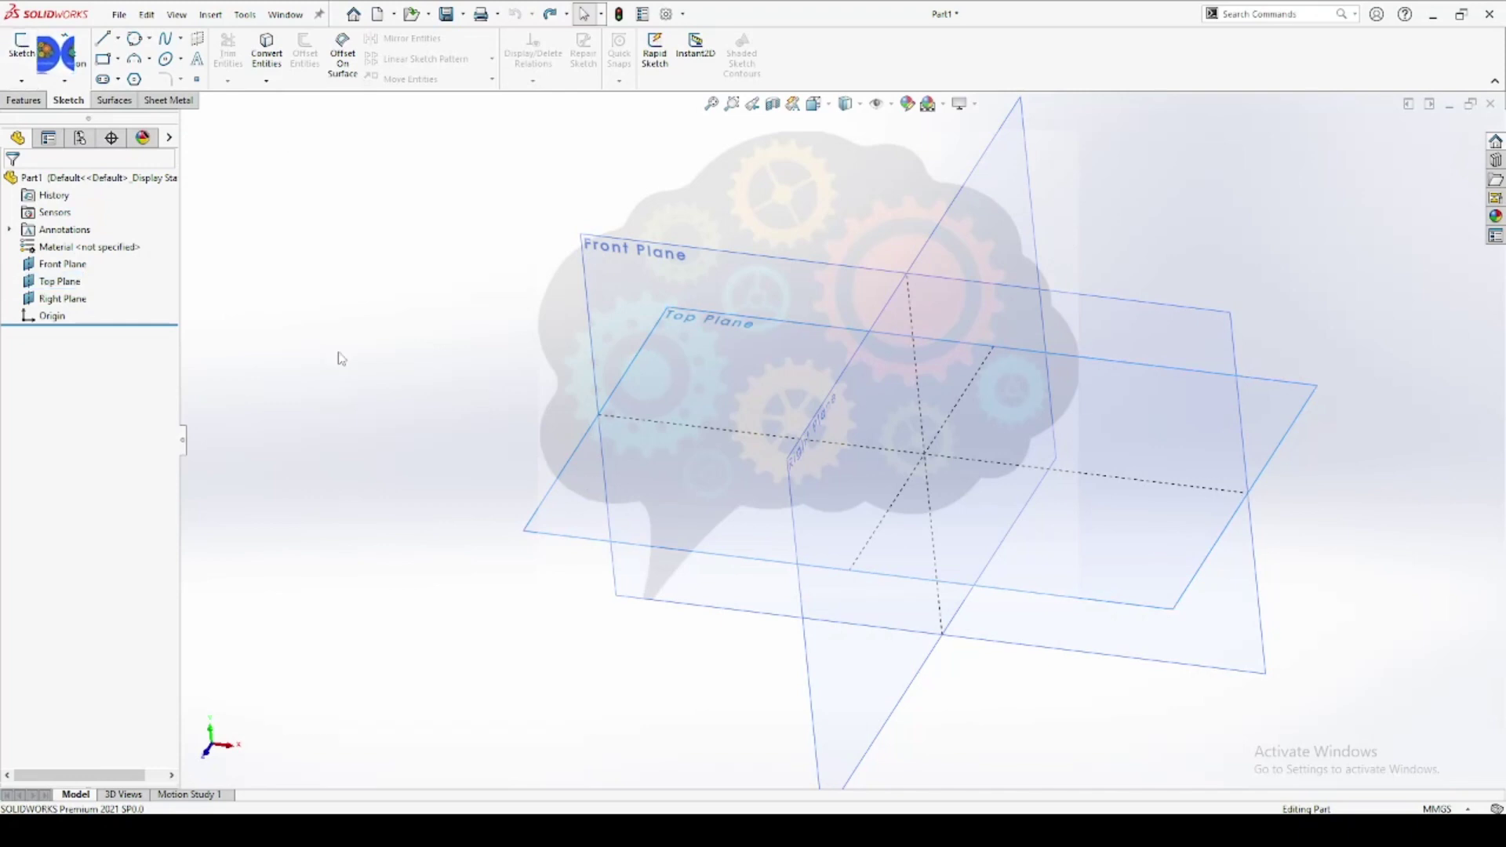
pyautogui.click(609, 502)
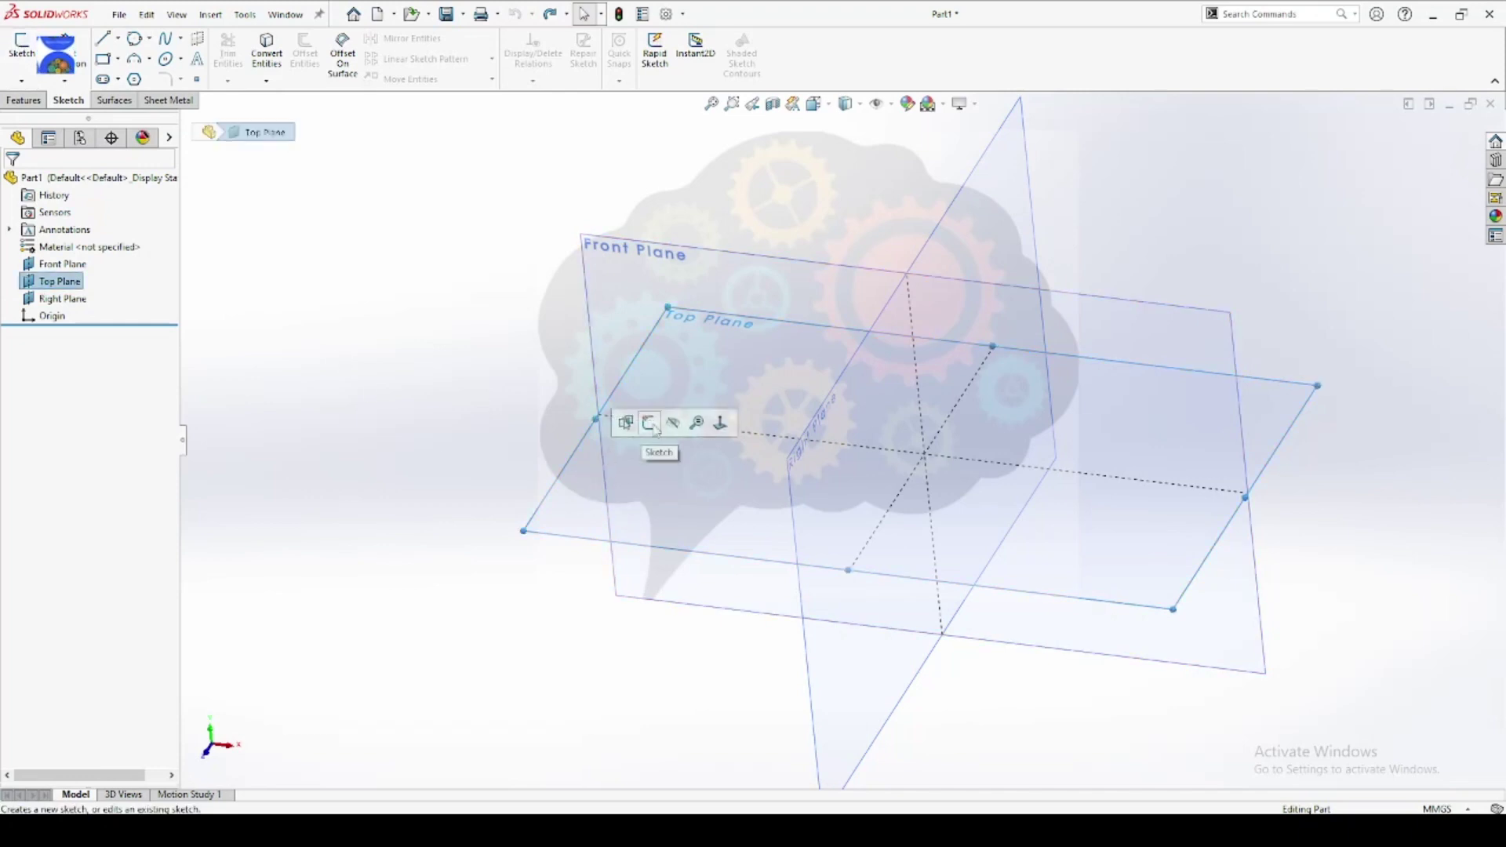
pyautogui.click(514, 413)
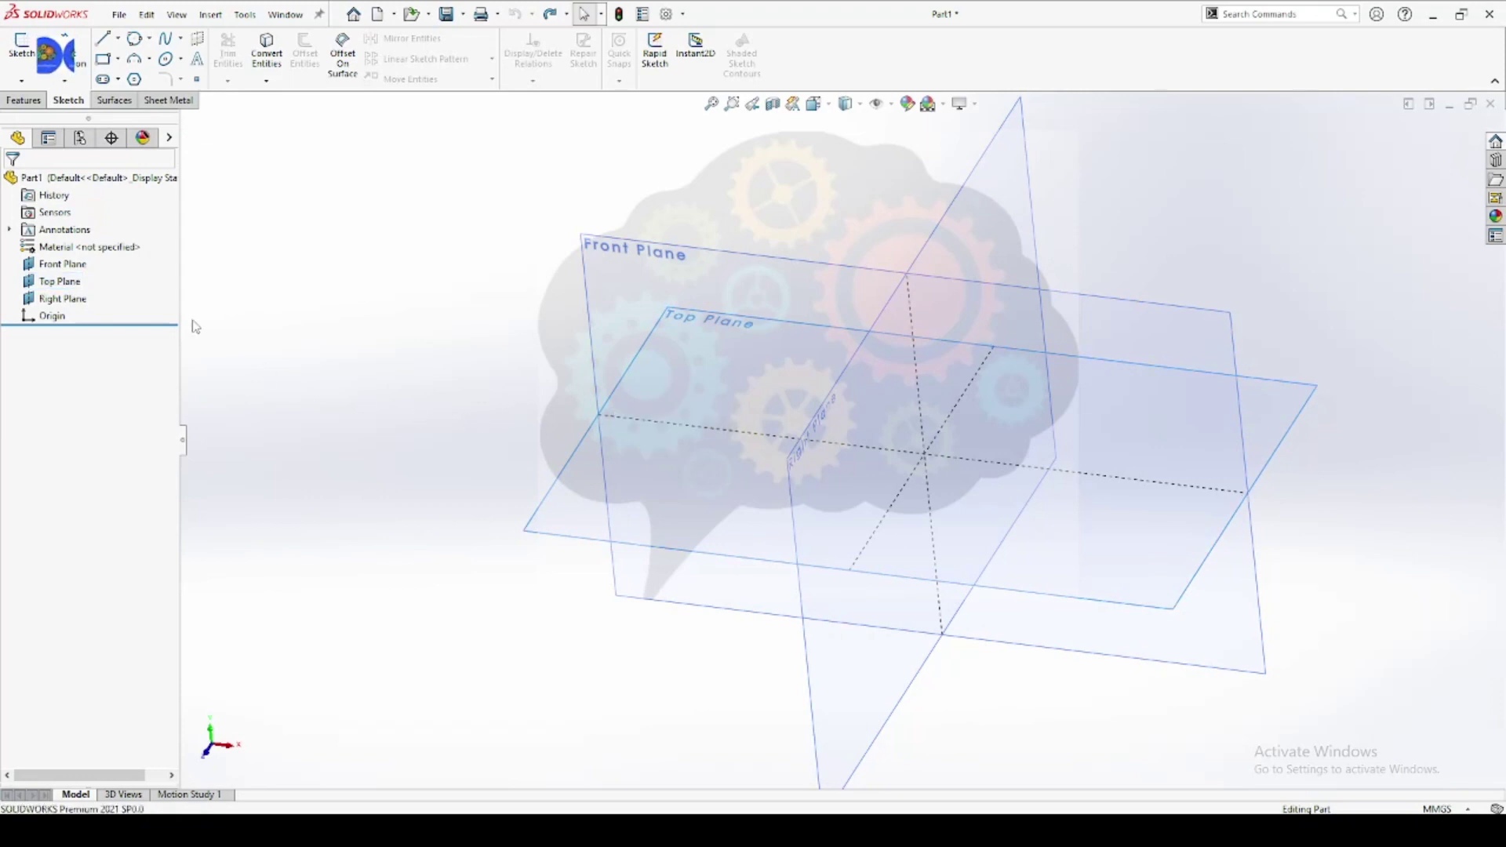
pyautogui.click(51, 286)
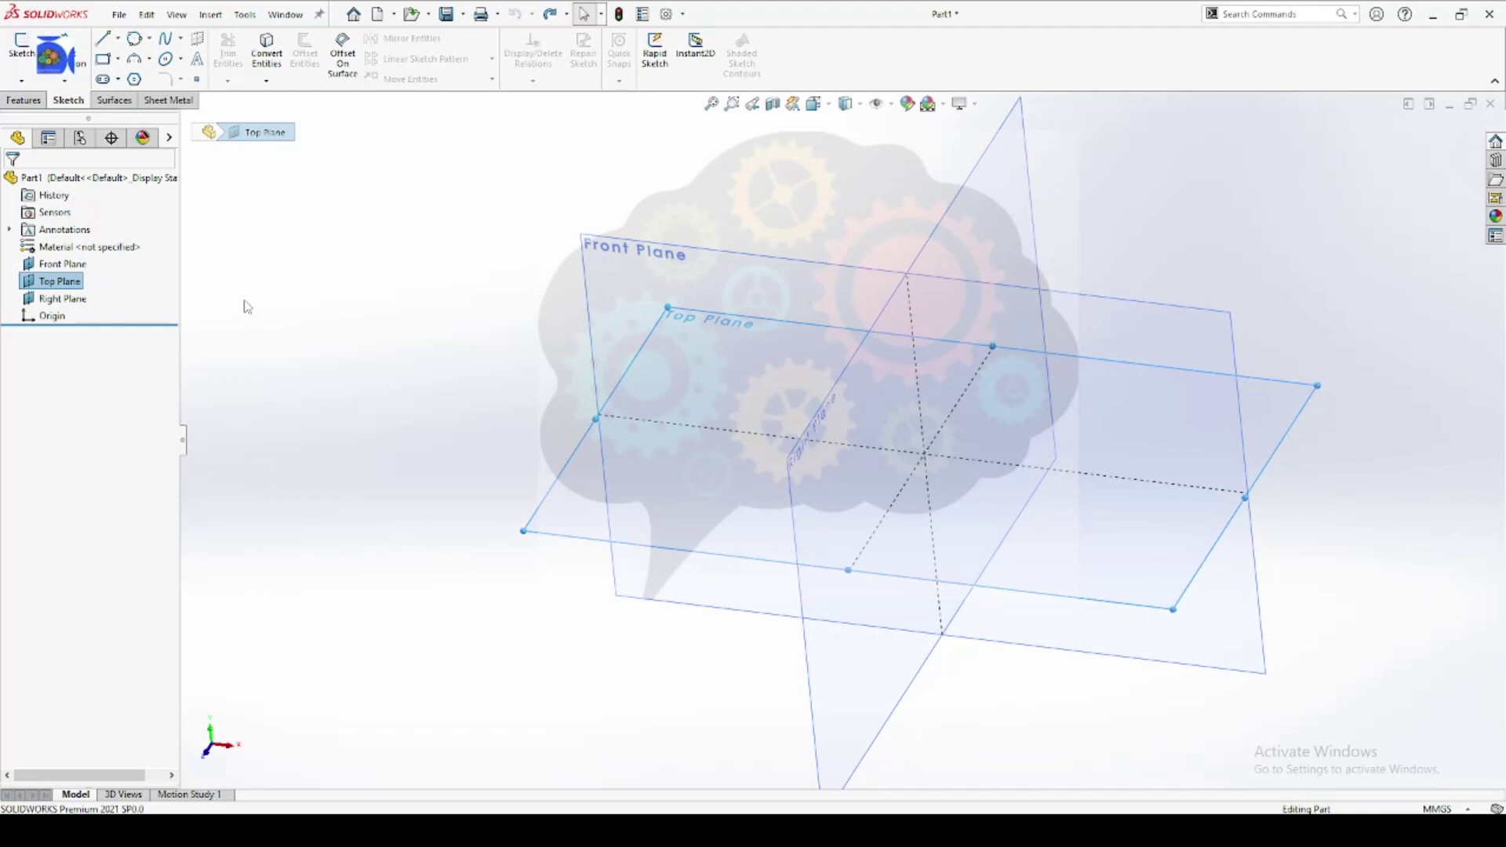
pyautogui.click(292, 325)
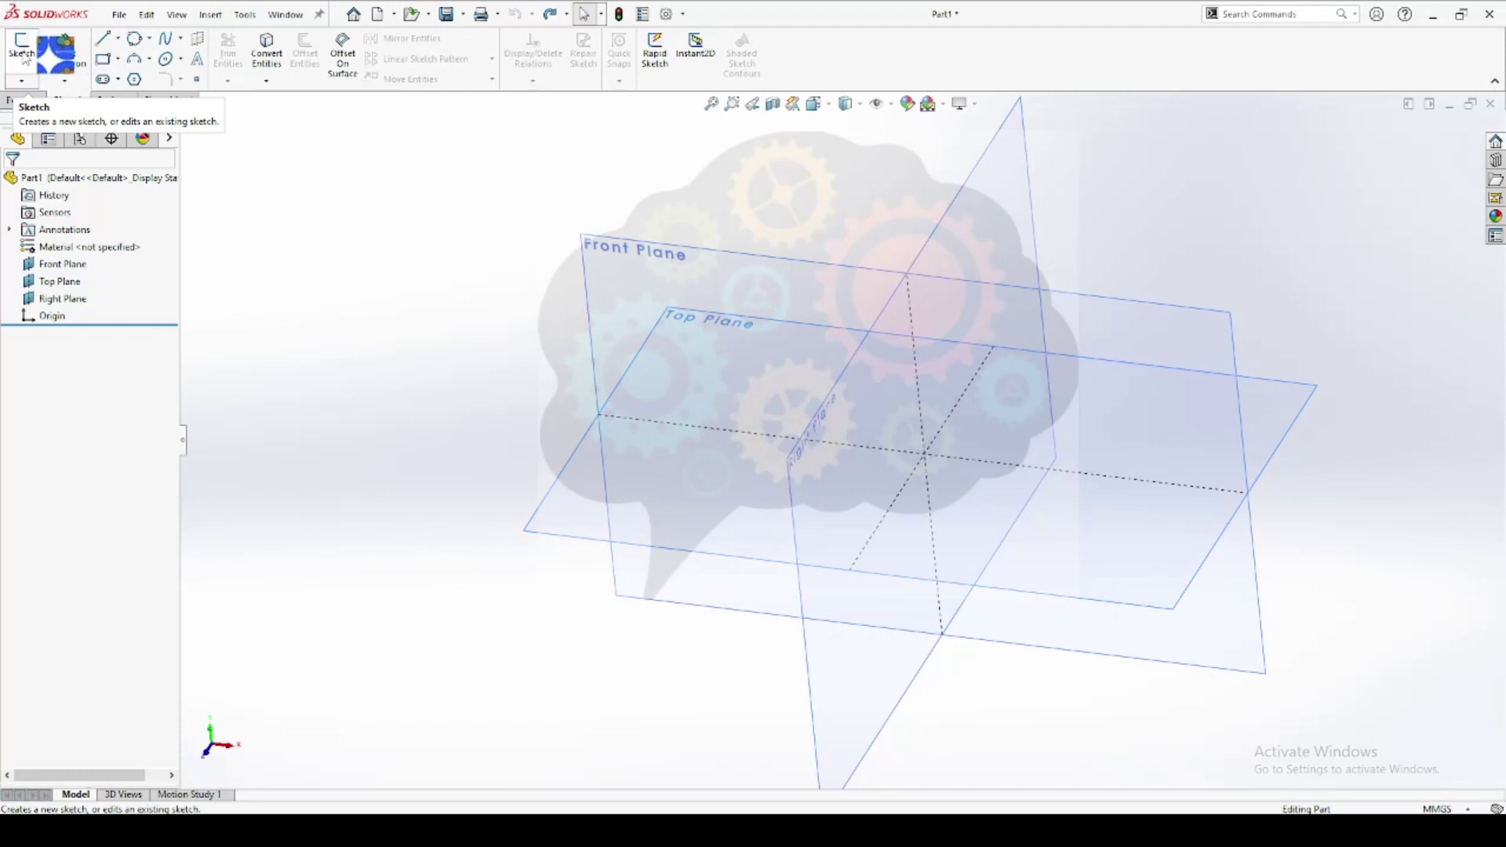
pyautogui.click(23, 58)
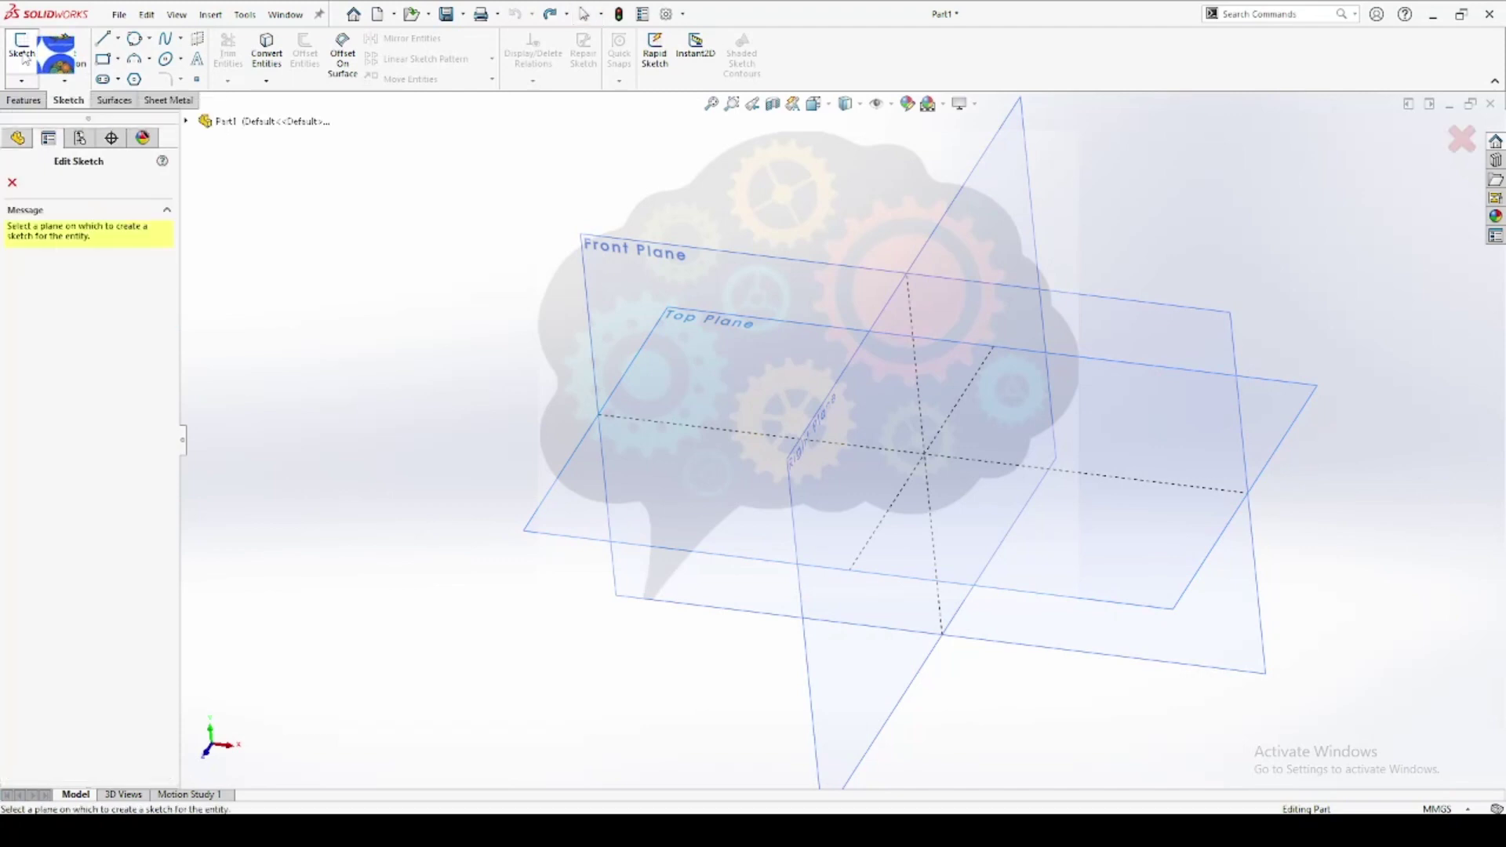
# Step: Start Sketch2 on the Top Plane and open the Hide/Show Items dropdown
pyautogui.click(553, 502)
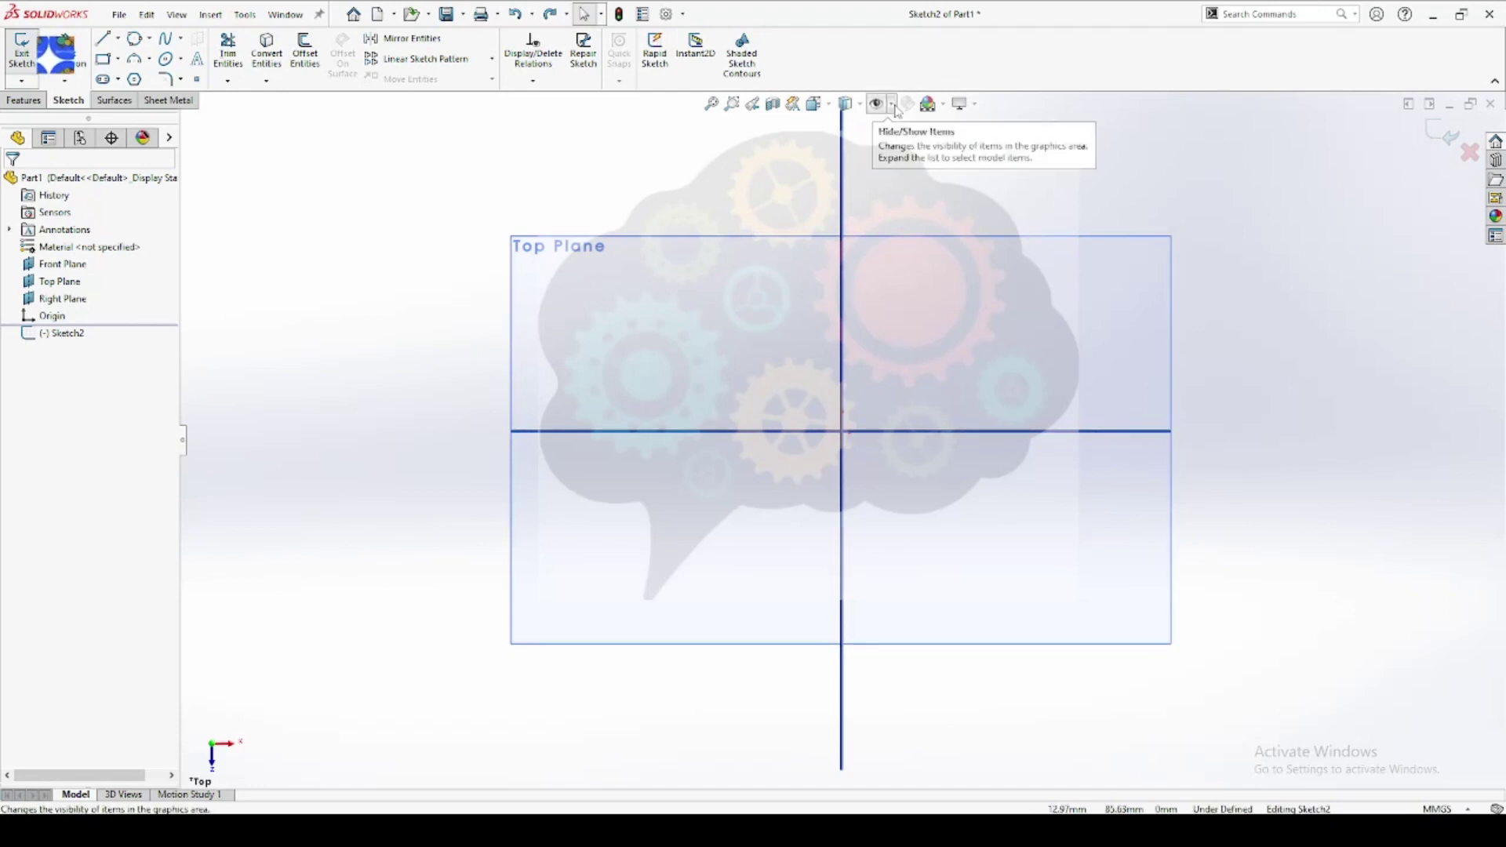
pyautogui.click(894, 105)
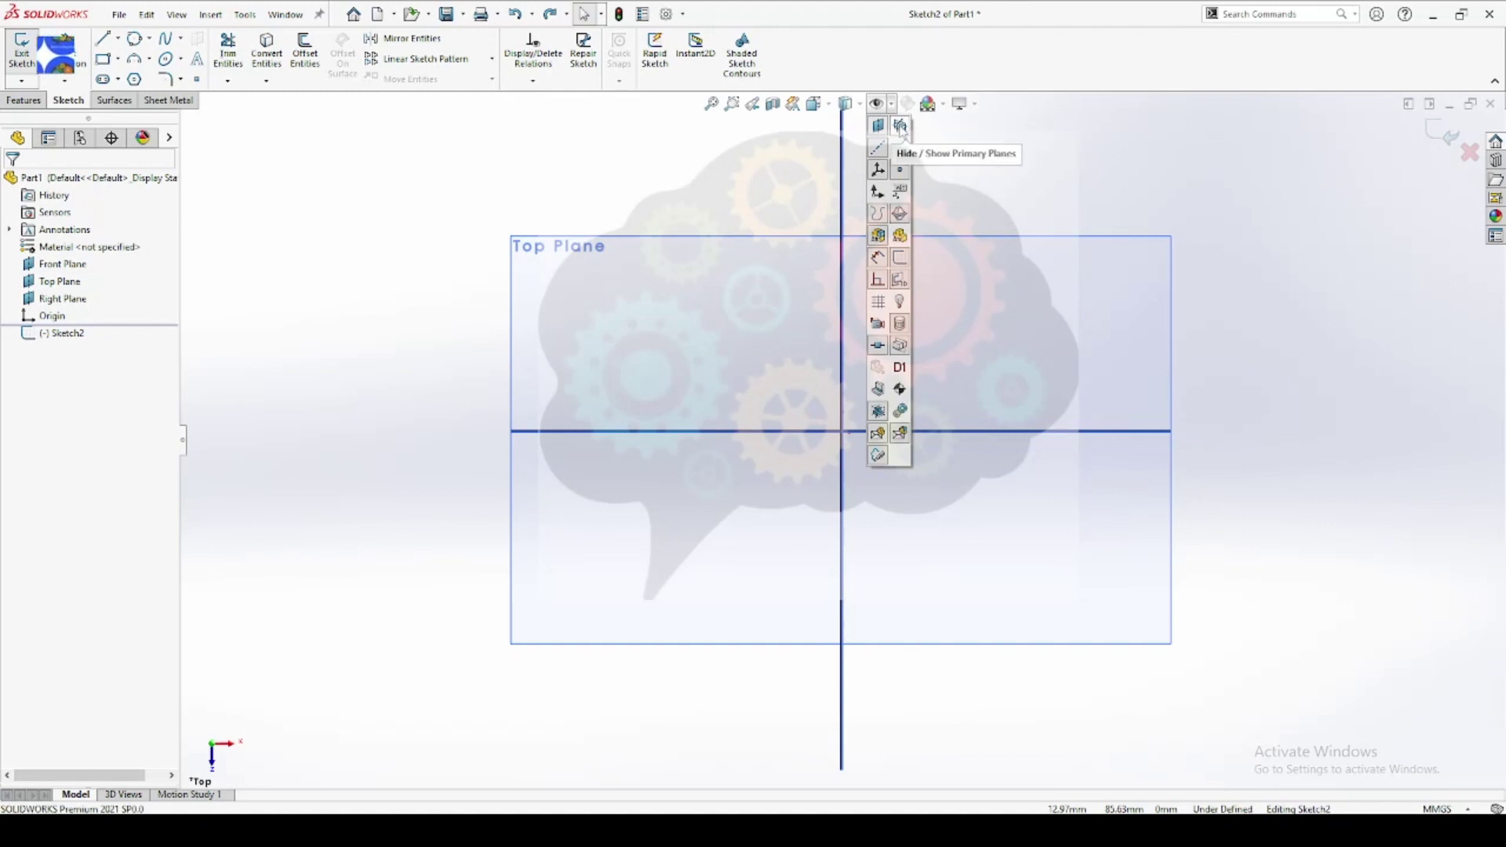
# Step: Choose Hide/Show Primary Planes to hide the three default planes
pyautogui.click(900, 129)
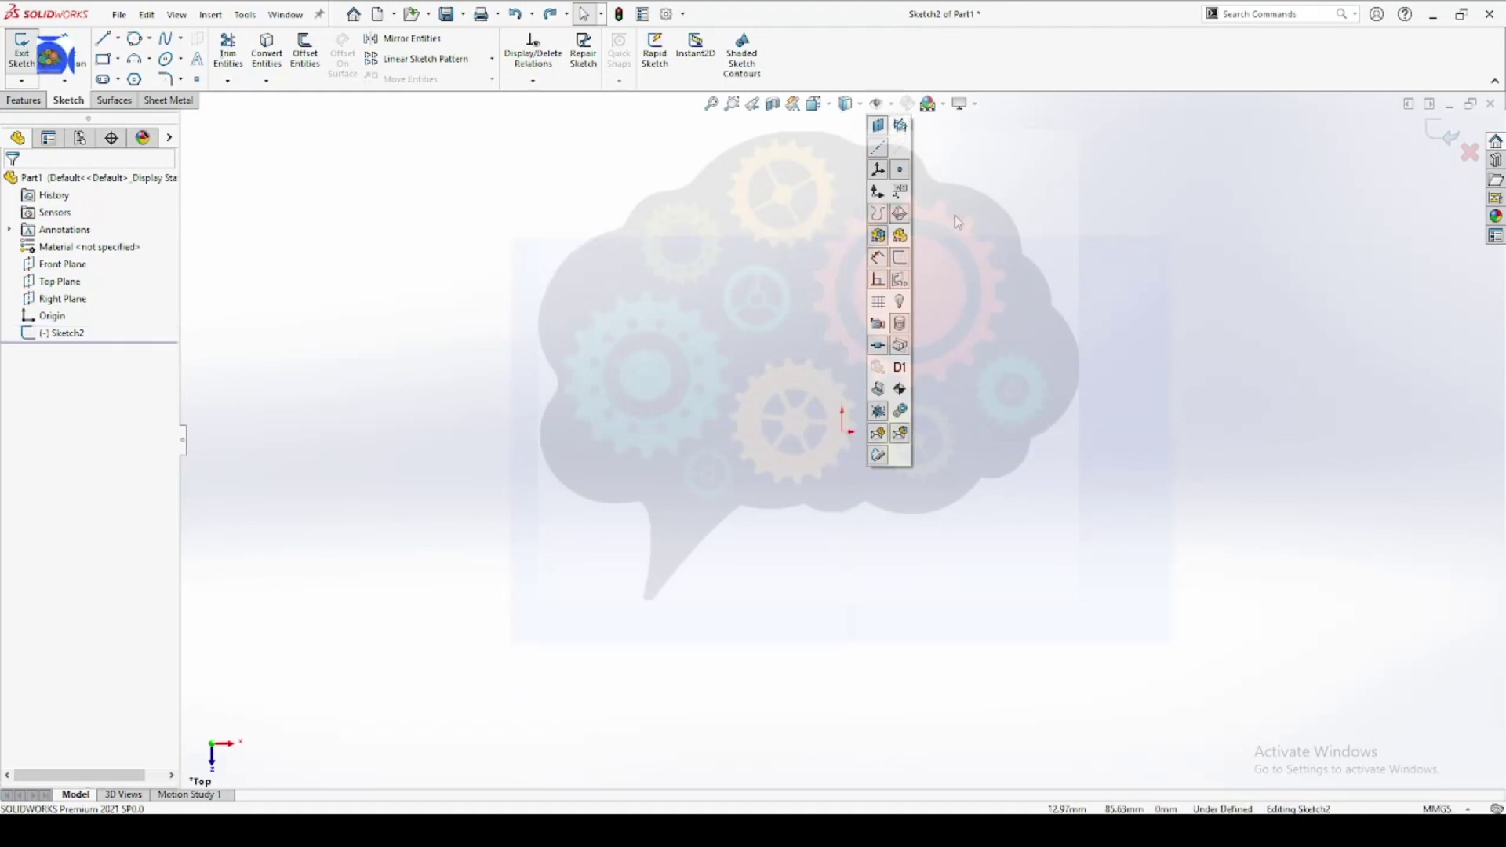